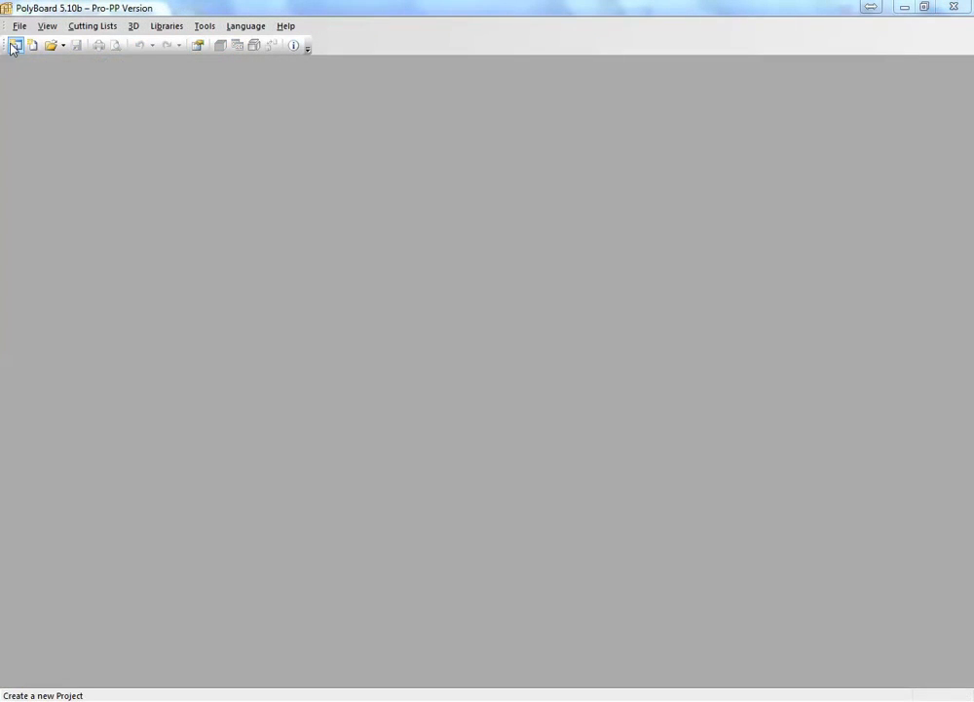
# Create a new project and add a rectangular floor 6999 mm wide and 4001 mm high at origin 0, 0
pyautogui.click(15, 46)
pyautogui.rightClick(436, 272)
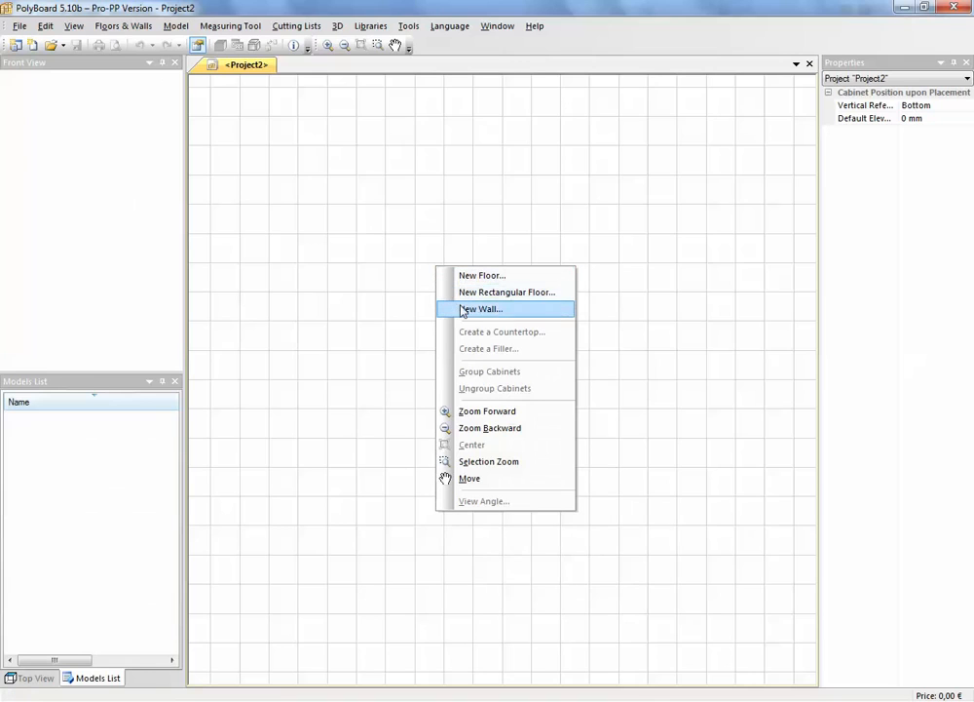
pyautogui.click(467, 293)
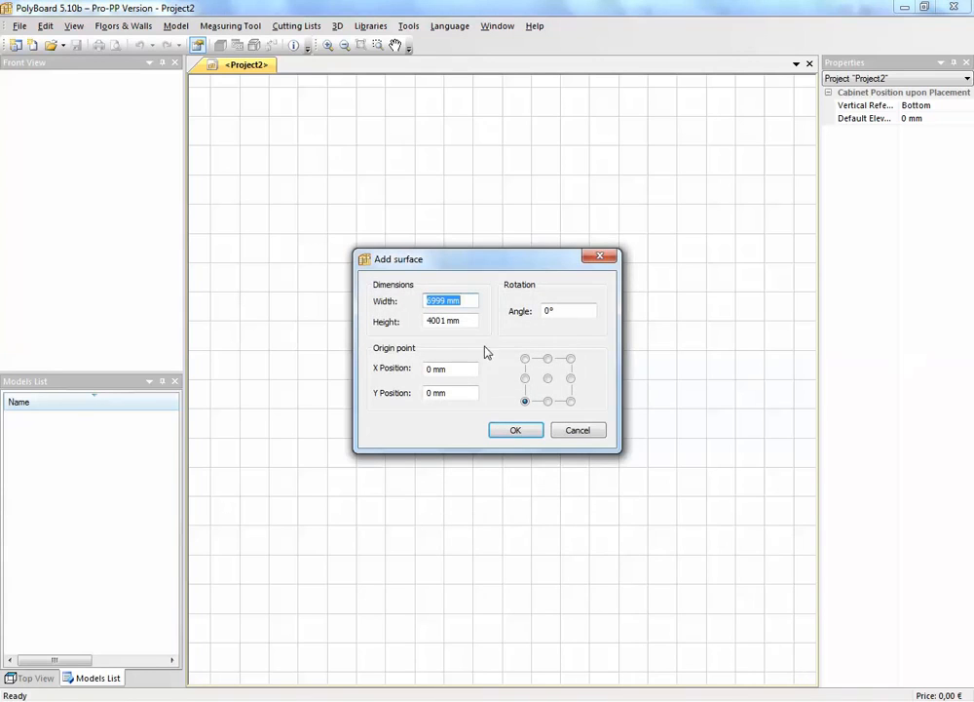
pyautogui.click(518, 429)
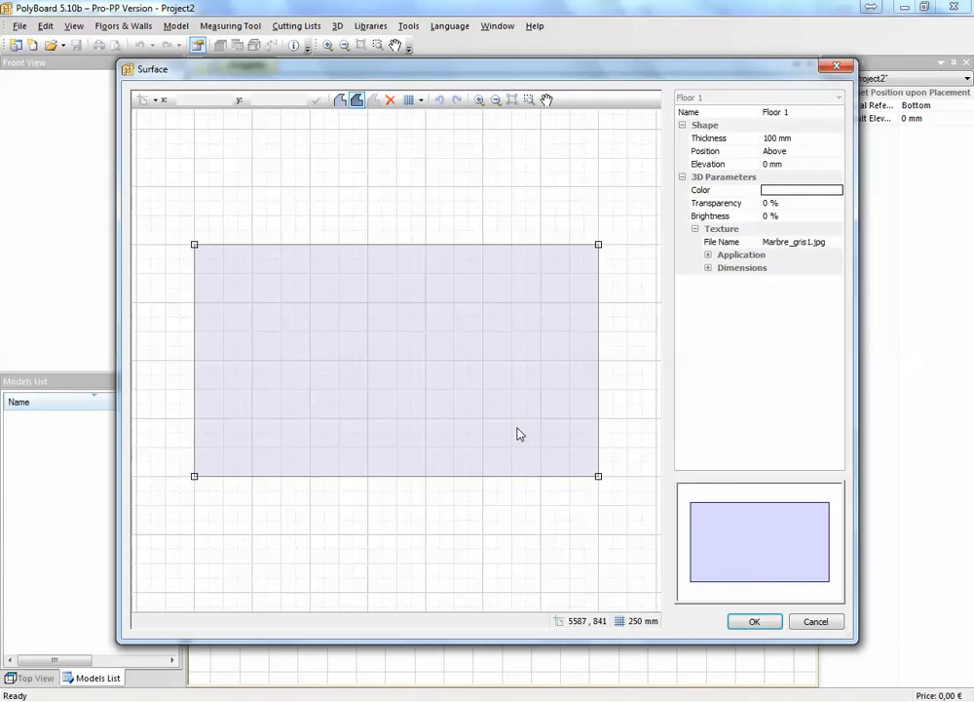
pyautogui.click(754, 621)
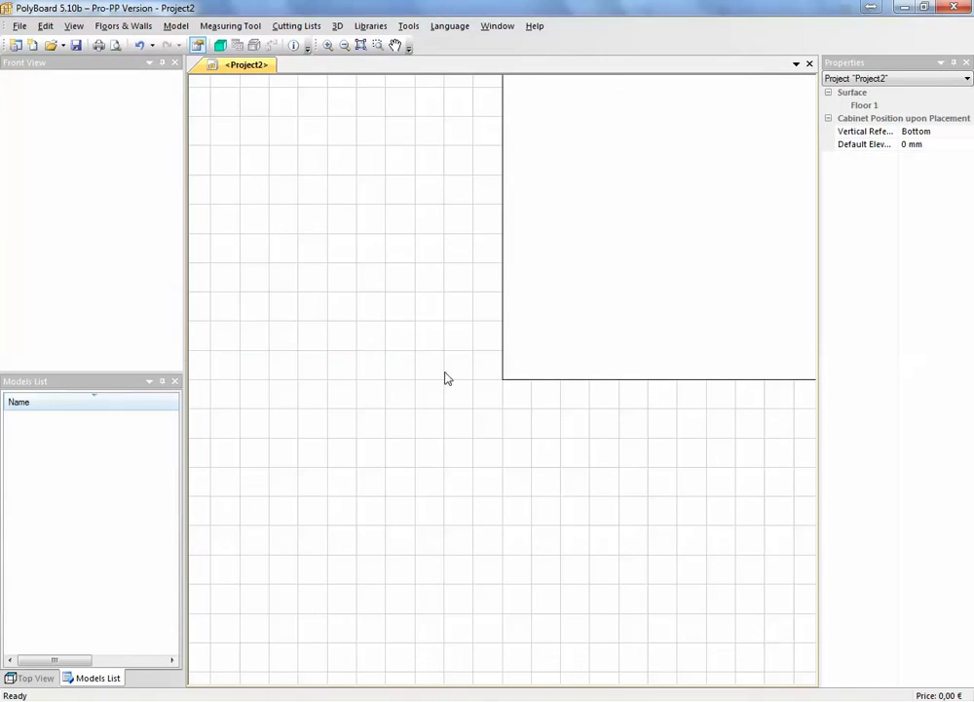
pyautogui.click(360, 46)
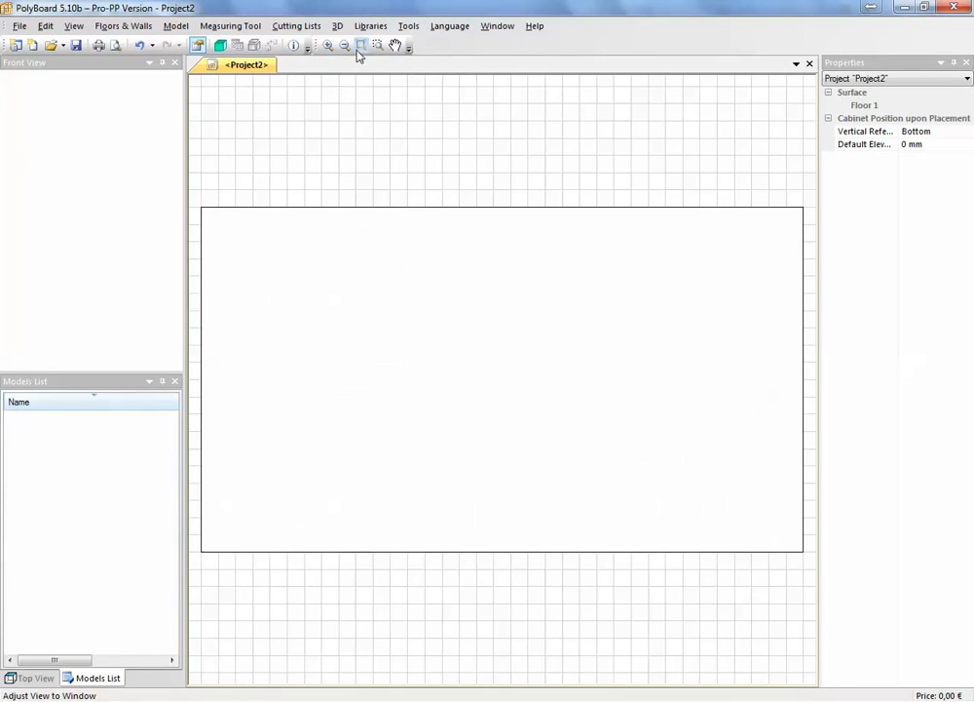
pyautogui.scroll(-2, 483, 318)
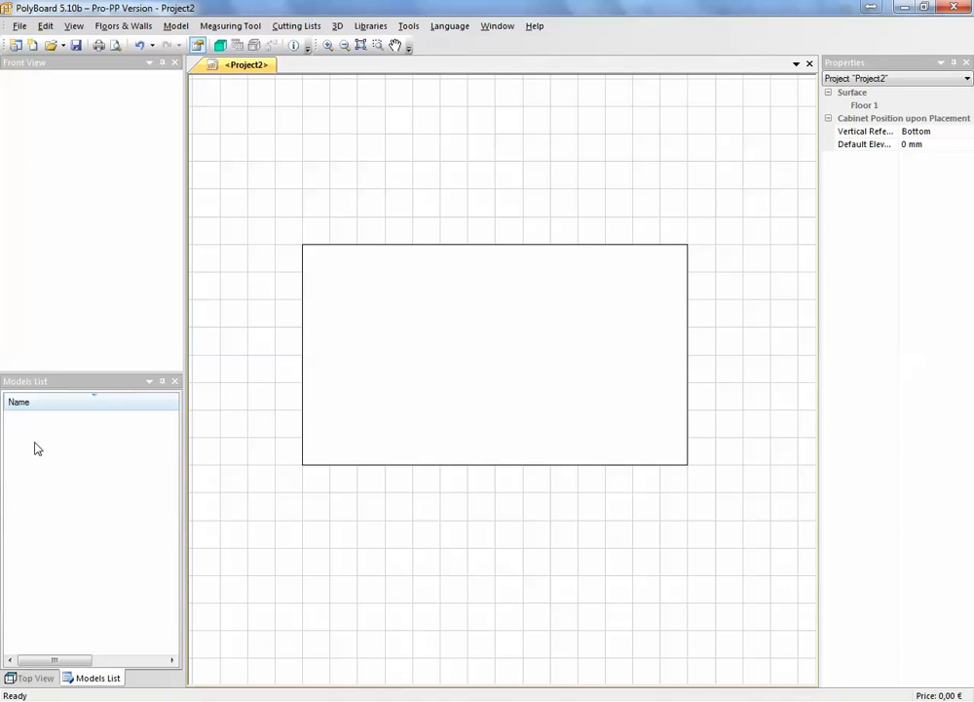
# Create a new Box Cabinet model, 900 mm high, 600 mm wide and 600 mm deep, with all panels included
pyautogui.rightClick(41, 475)
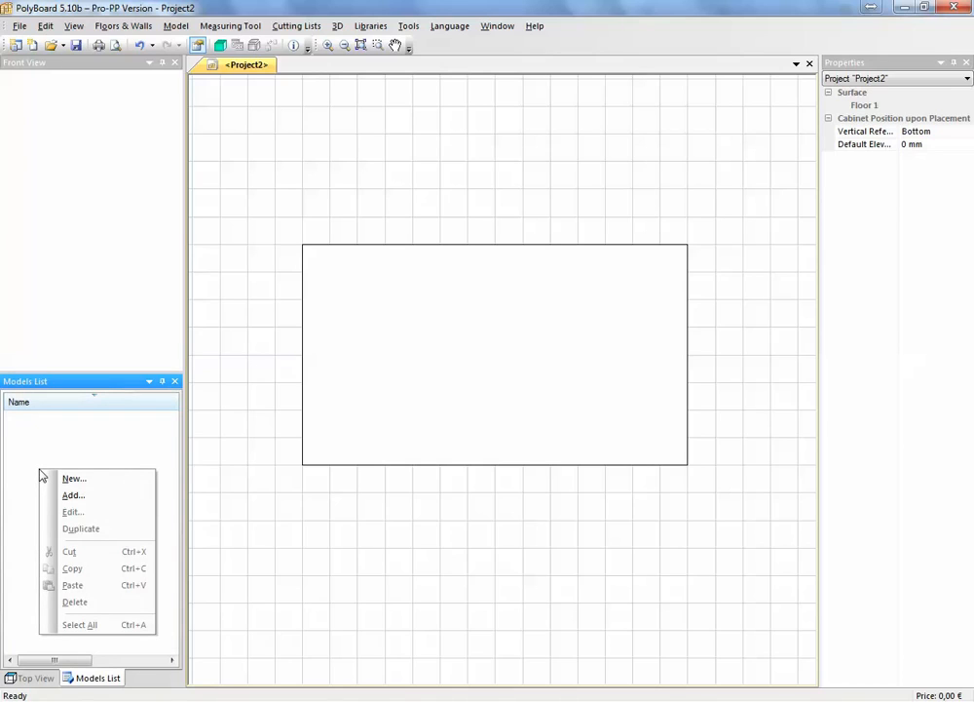
pyautogui.click(94, 485)
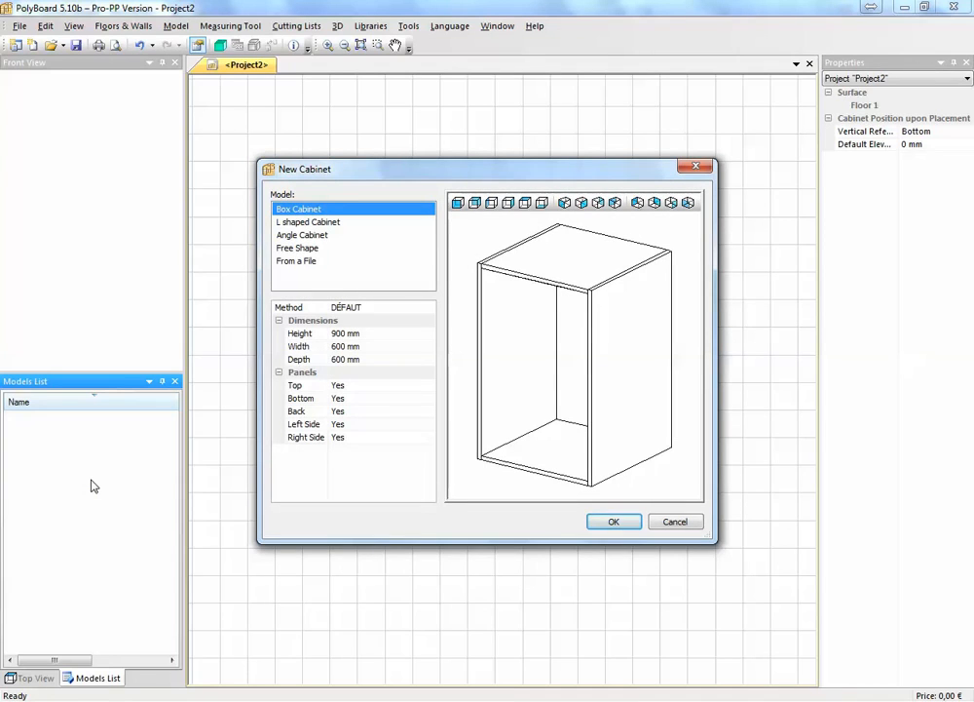
pyautogui.click(614, 522)
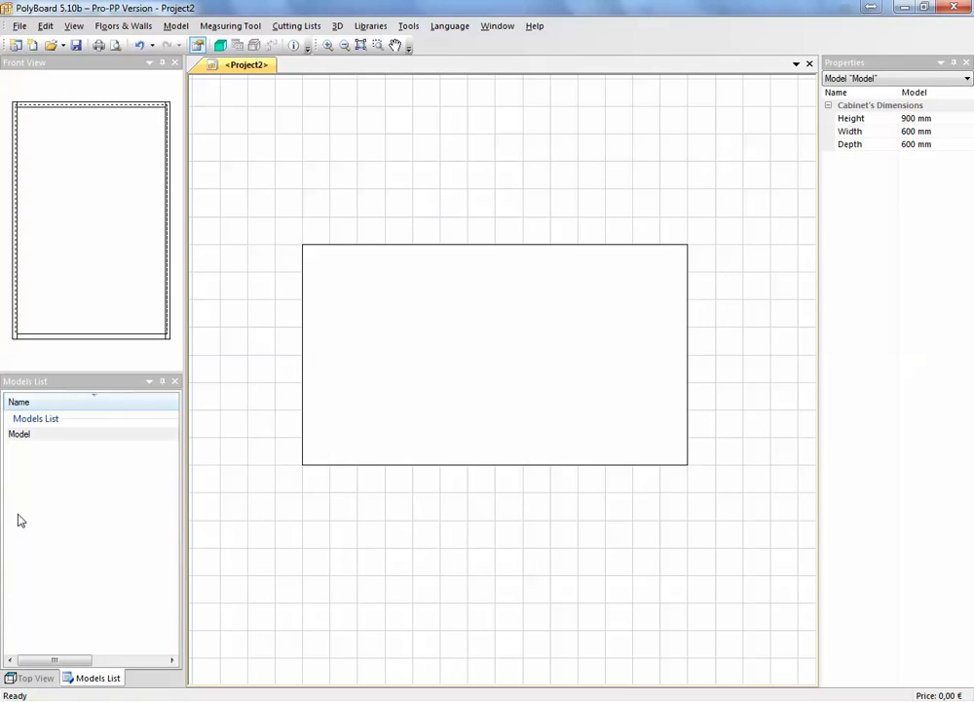
# Open the new cabinet model for editing and set its plinth elevation to 100 mm
pyautogui.doubleClick(23, 436)
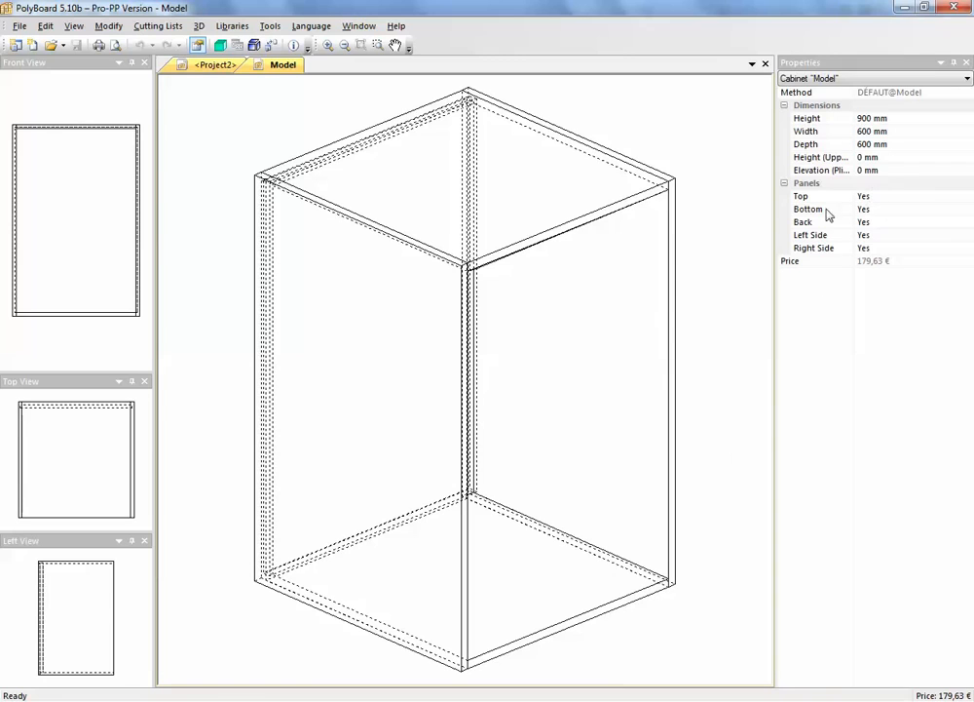
pyautogui.click(885, 169)
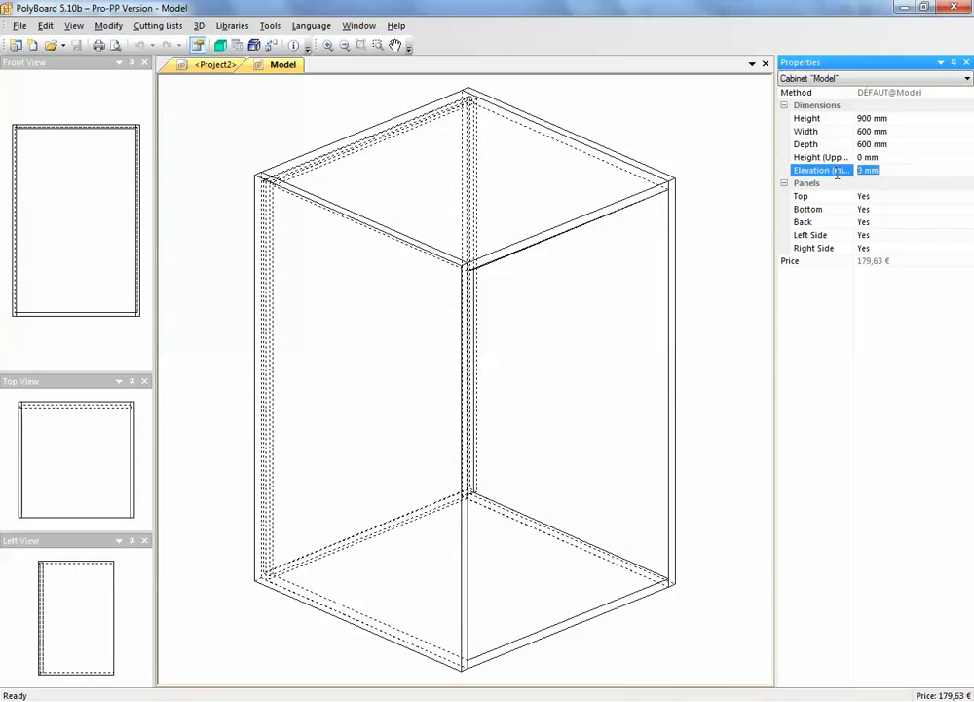
pyautogui.write('100')
pyautogui.press('Return')
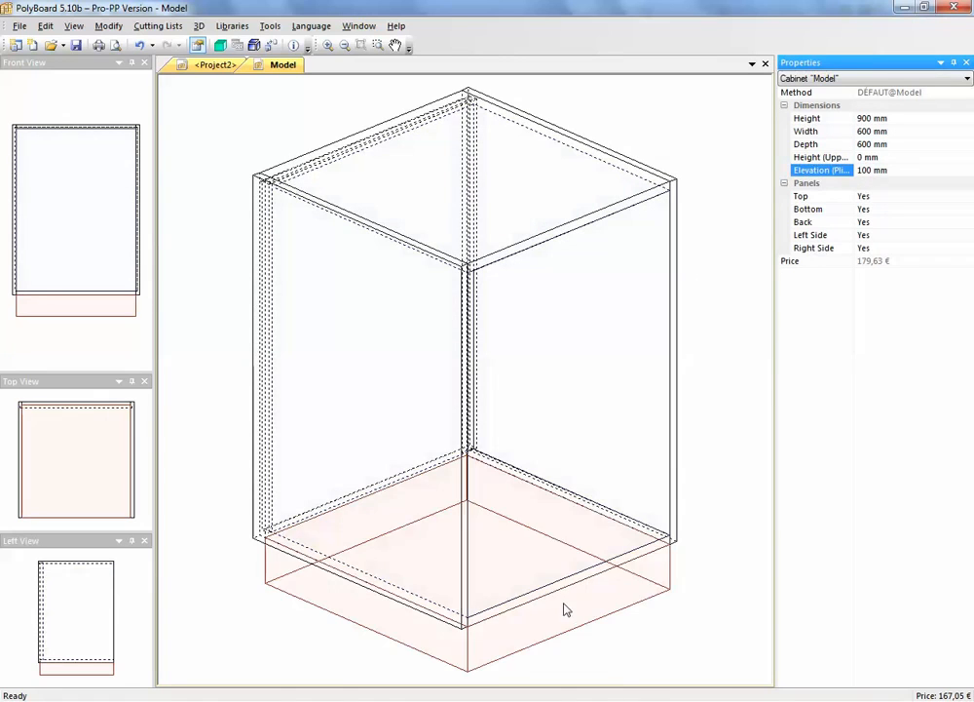
# Add a frontage plinth with a 50 mm recess to the zone beneath the cabinet
pyautogui.rightClick(564, 604)
pyautogui.click(624, 395)
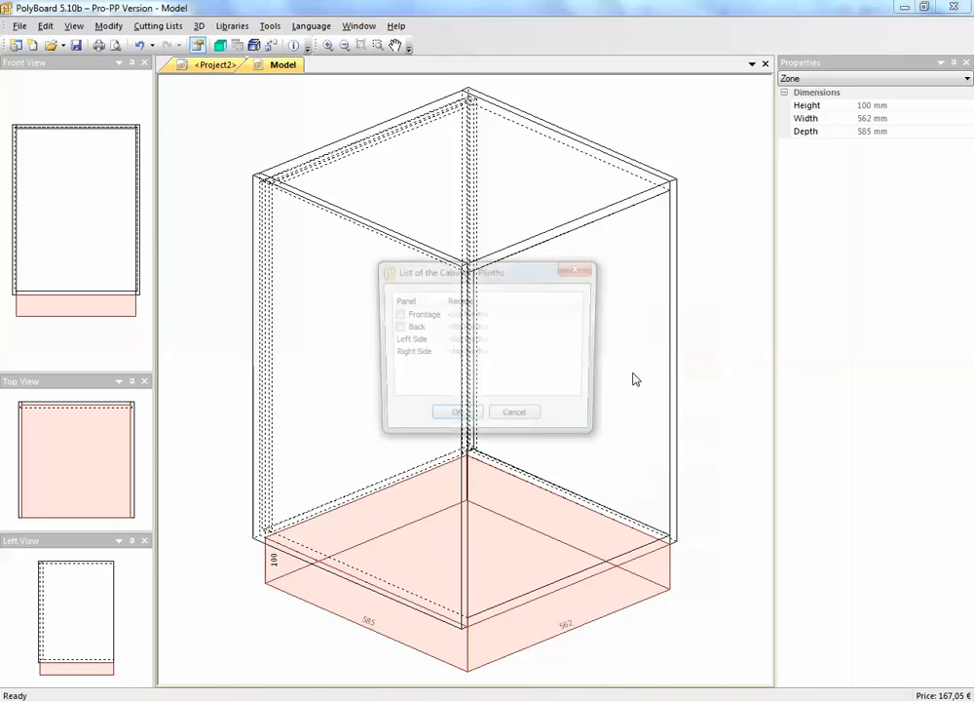
pyautogui.click(424, 314)
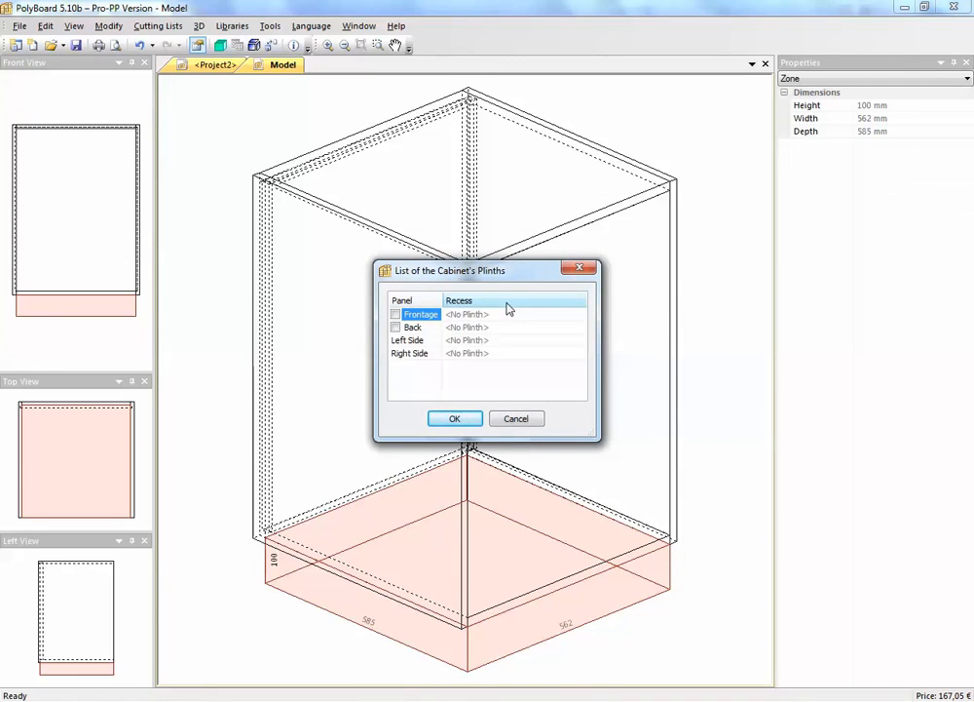
pyautogui.click(395, 314)
pyautogui.write('50')
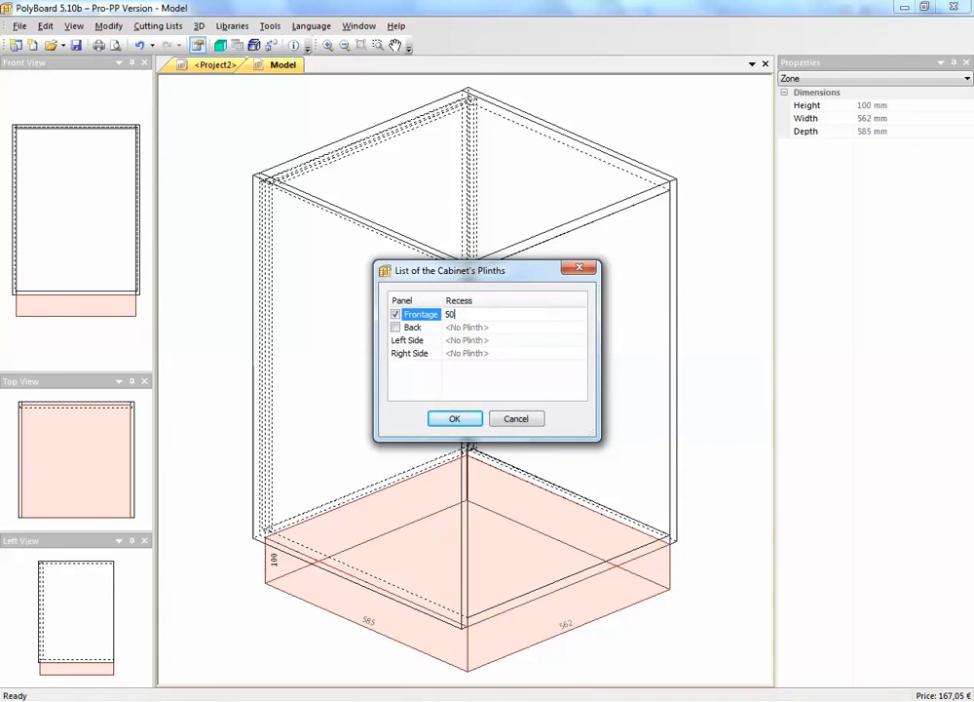
pyautogui.click(539, 308)
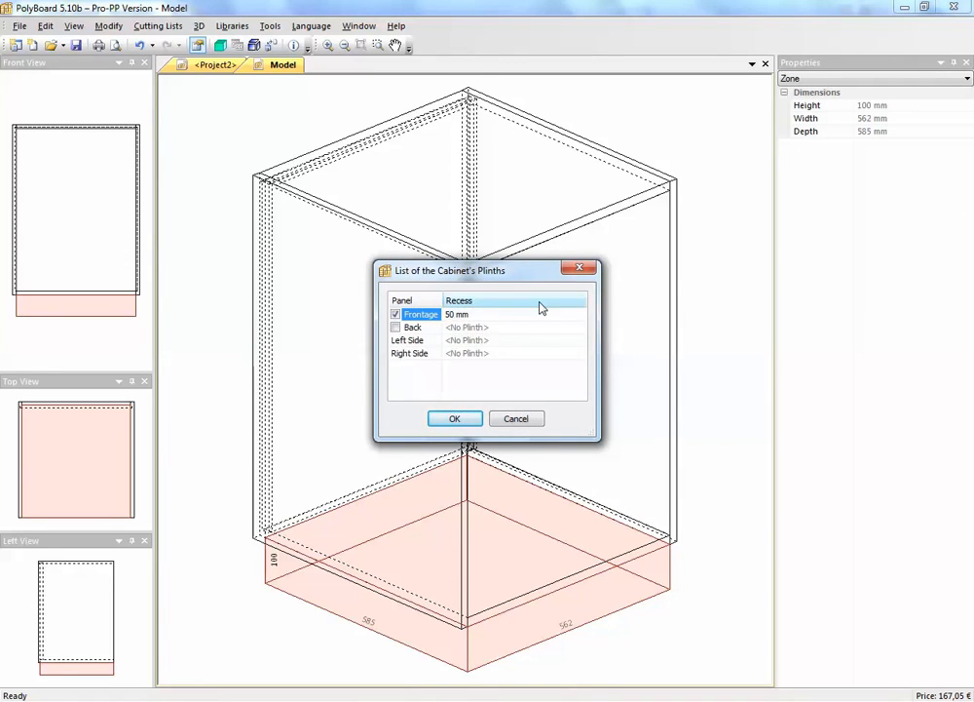
pyautogui.click(458, 417)
# Add a Simple Door to the cabinet's interior zone, Applied Global, fitted on the left side
pyautogui.rightClick(560, 367)
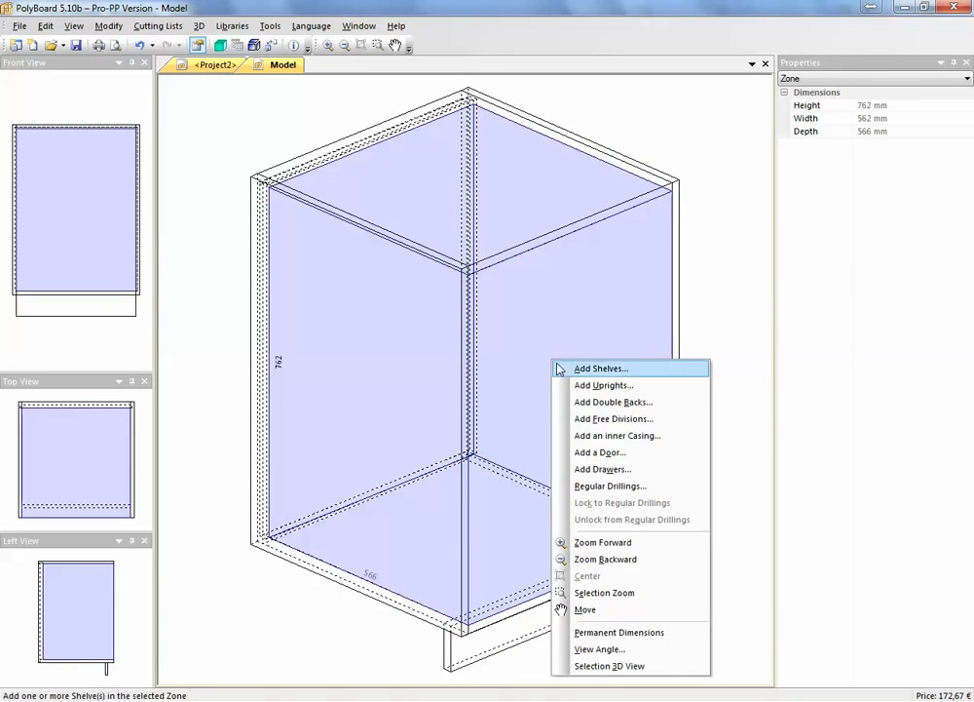
pyautogui.click(600, 453)
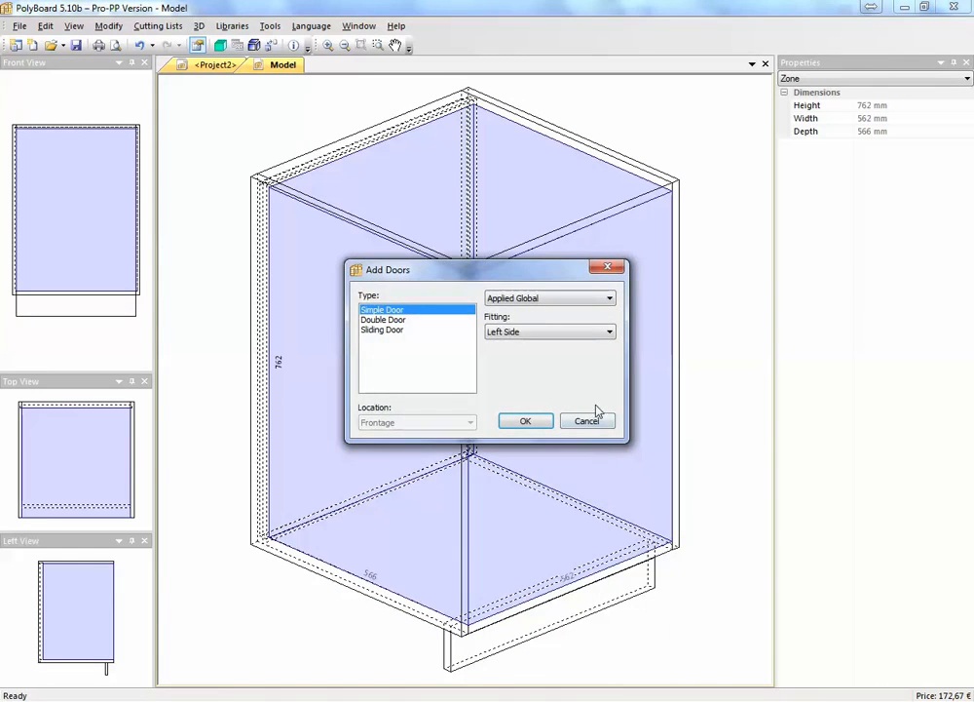
pyautogui.click(534, 427)
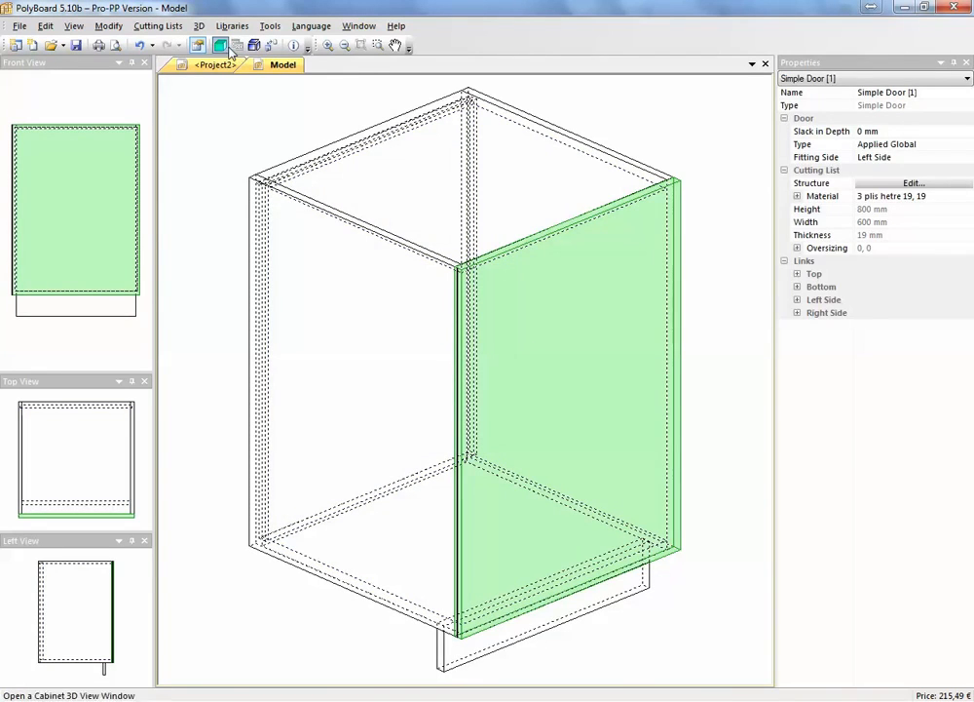
# Inspect the cabinet in the 3D view from several angles, opening and closing its door, and close the view
pyautogui.click(231, 49)
pyautogui.moveTo(583, 395); pyautogui.dragTo(729, 450)
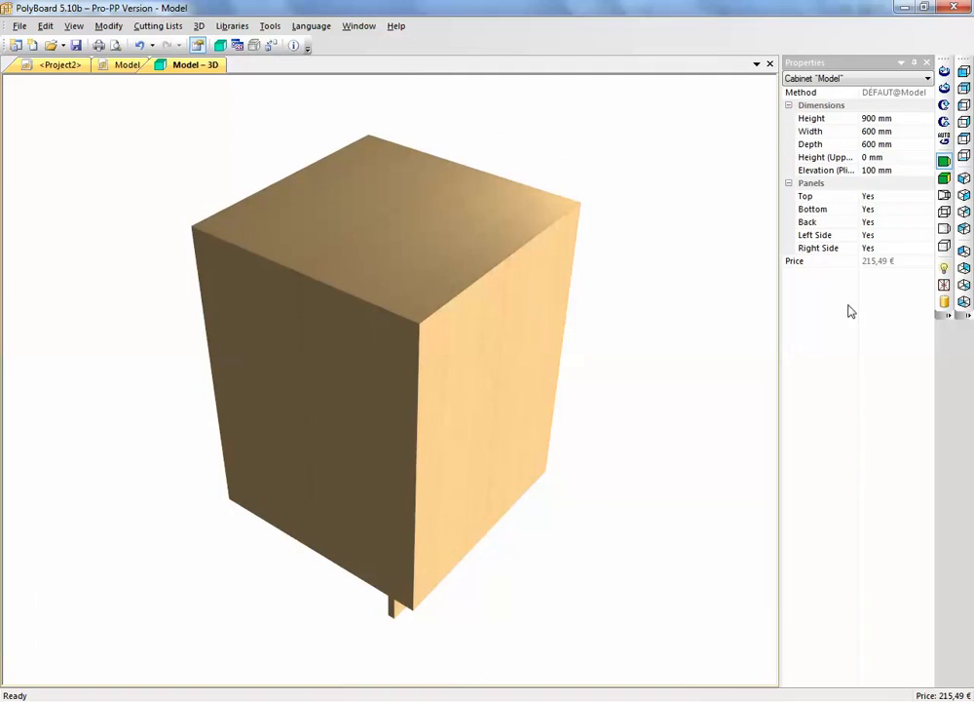
pyautogui.click(944, 284)
pyautogui.click(944, 284)
pyautogui.click(945, 283)
pyautogui.click(944, 283)
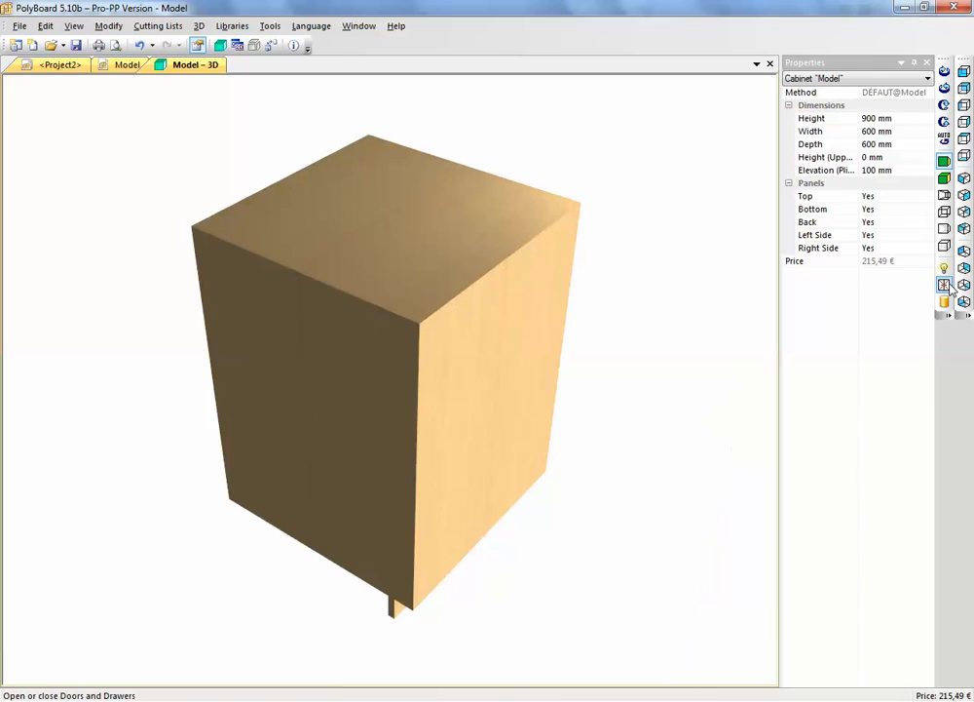
pyautogui.click(944, 284)
pyautogui.click(945, 283)
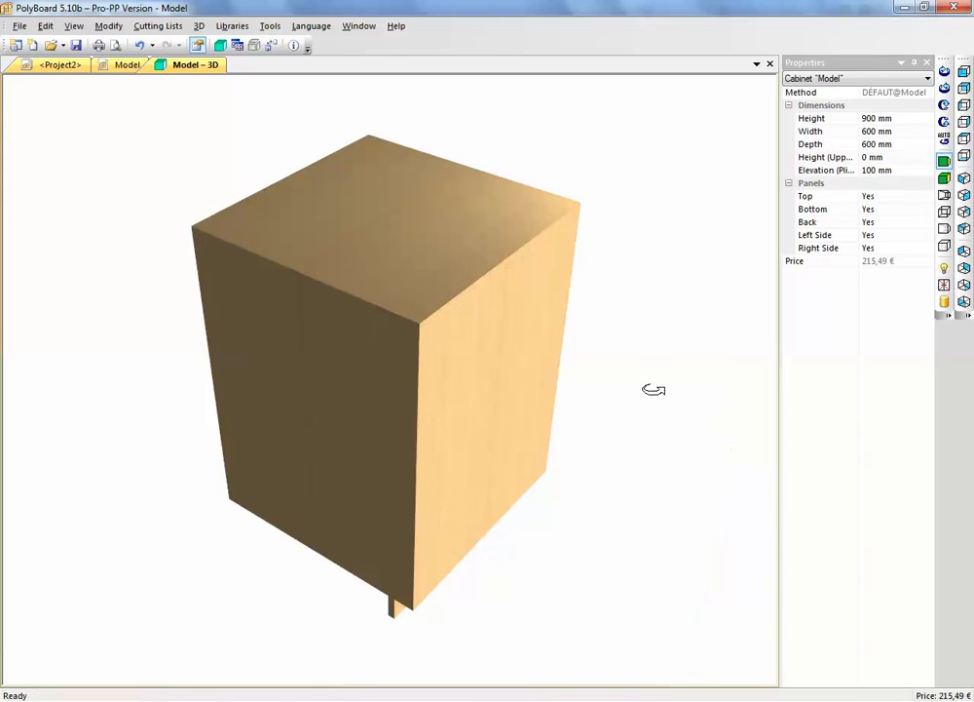
pyautogui.moveTo(496, 506); pyautogui.dragTo(386, 393)
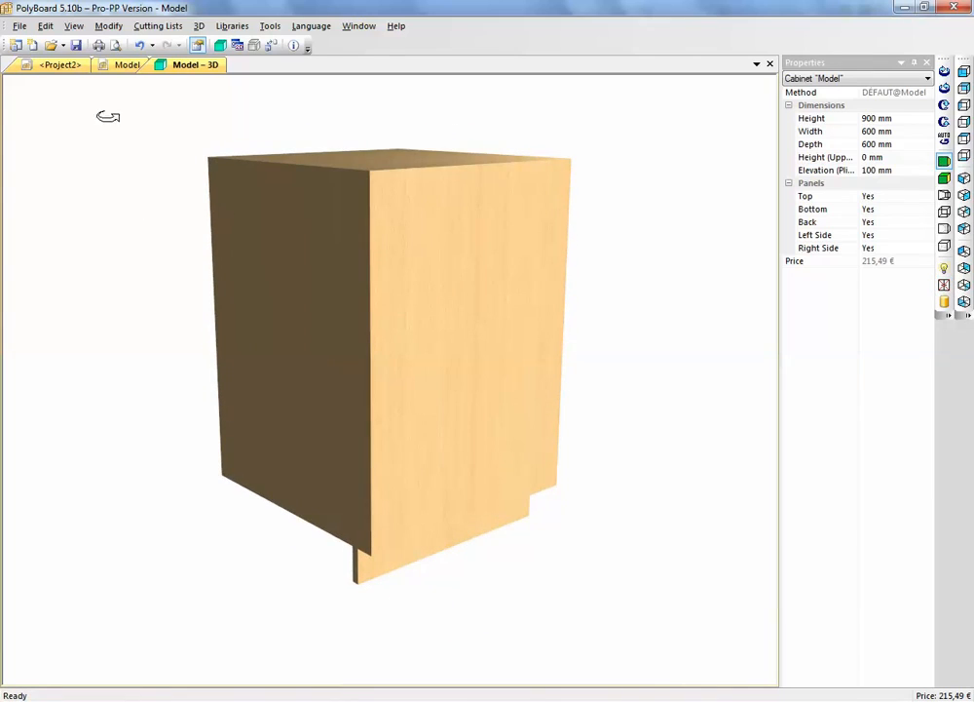
pyautogui.click(770, 65)
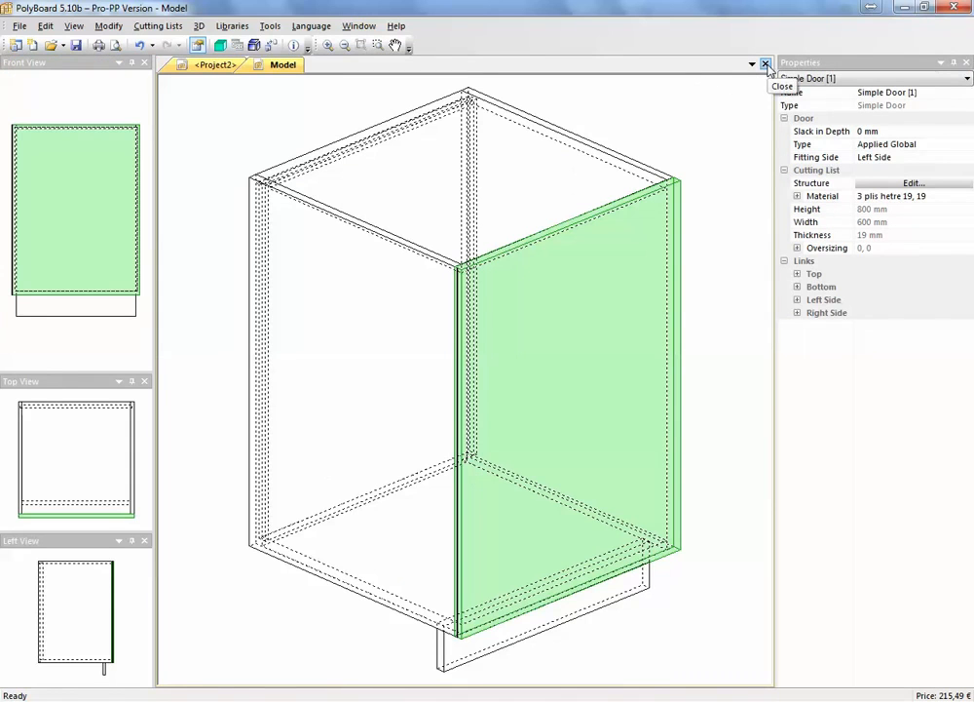
# Close the edited cabinet, saving its modifications as a new model named "base door"
pyautogui.click(766, 64)
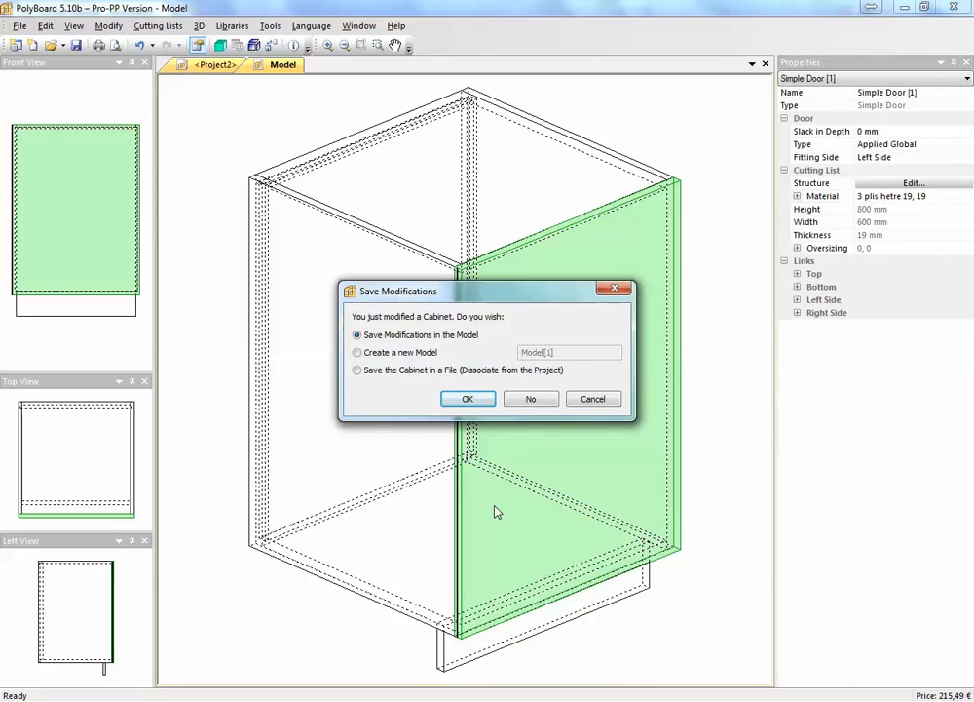
pyautogui.click(359, 353)
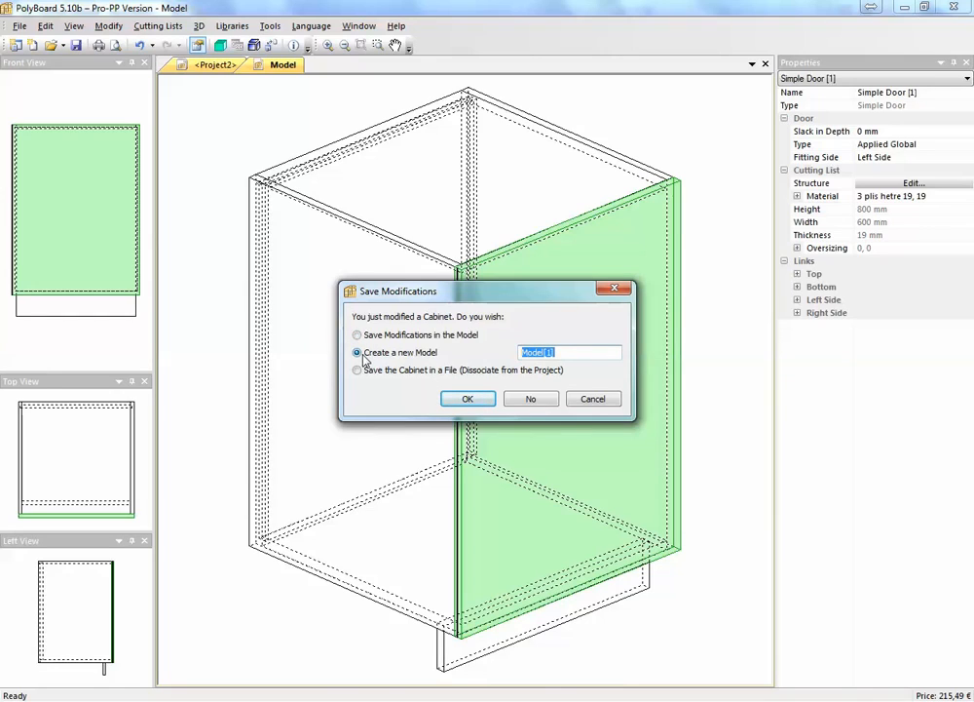
pyautogui.write('base door')
pyautogui.click(476, 401)
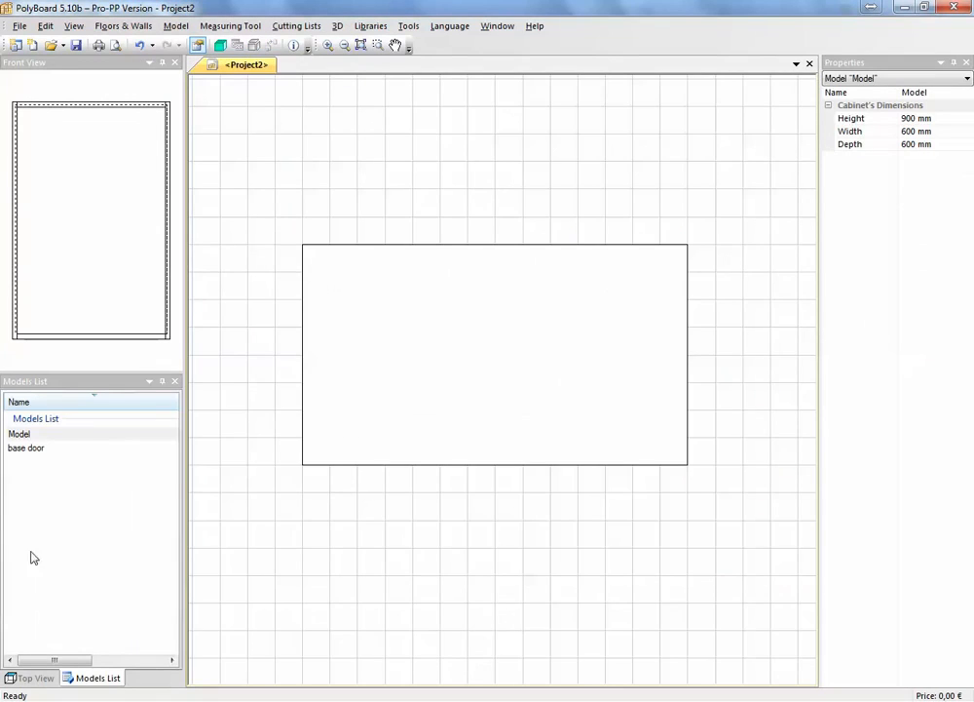
# Place a base door cabinet on the floor at about X 2410 mm, Y 2226 mm
pyautogui.click(27, 449)
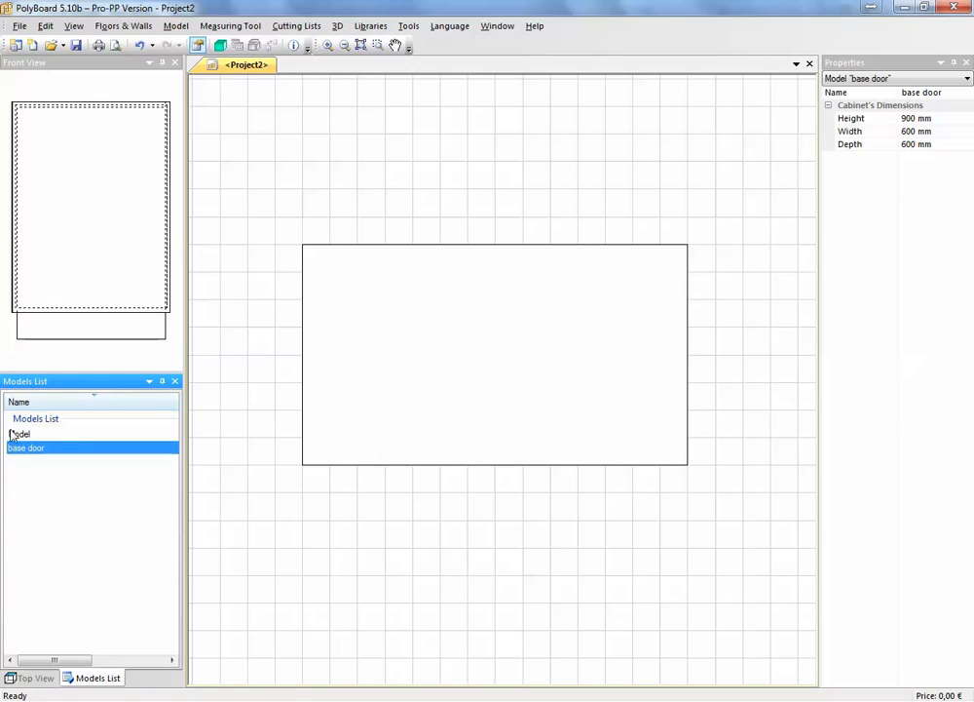
pyautogui.moveTo(75, 451); pyautogui.dragTo(435, 341)
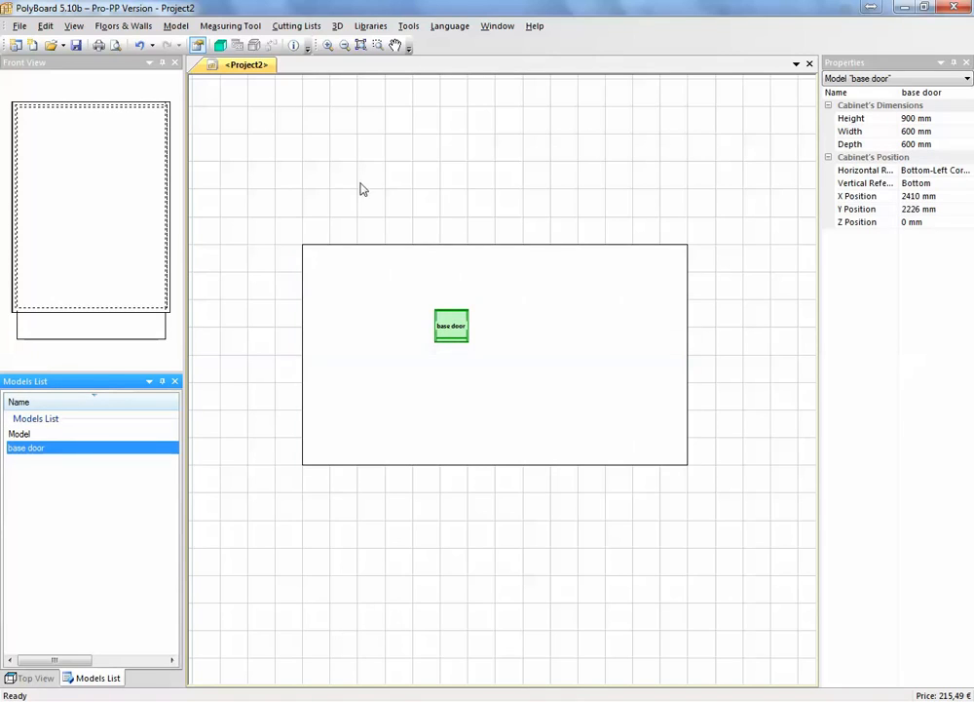
# Change the project's default view angle from the plan to an oblique view from above that shows the cabinet's front and side
pyautogui.rightClick(404, 182)
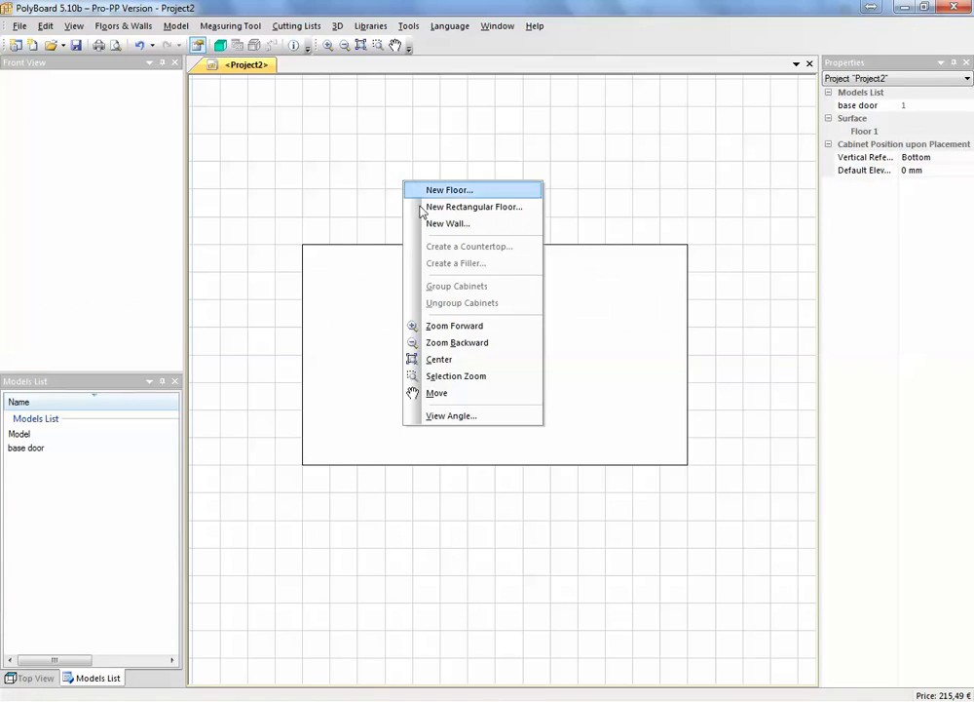
pyautogui.click(451, 416)
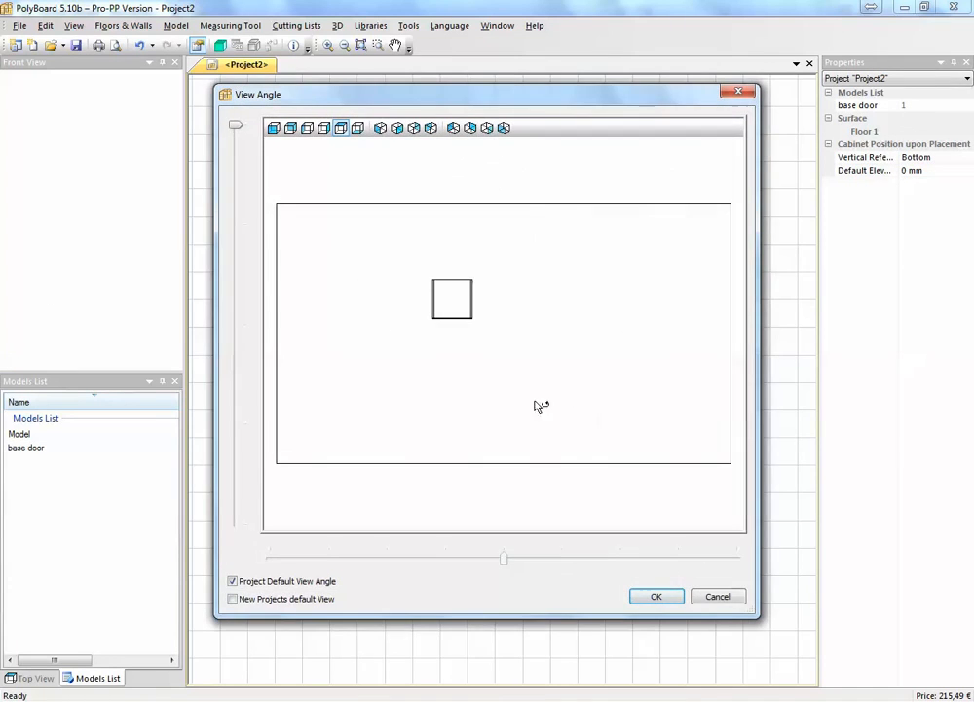
pyautogui.moveTo(520, 381); pyautogui.dragTo(605, 251)
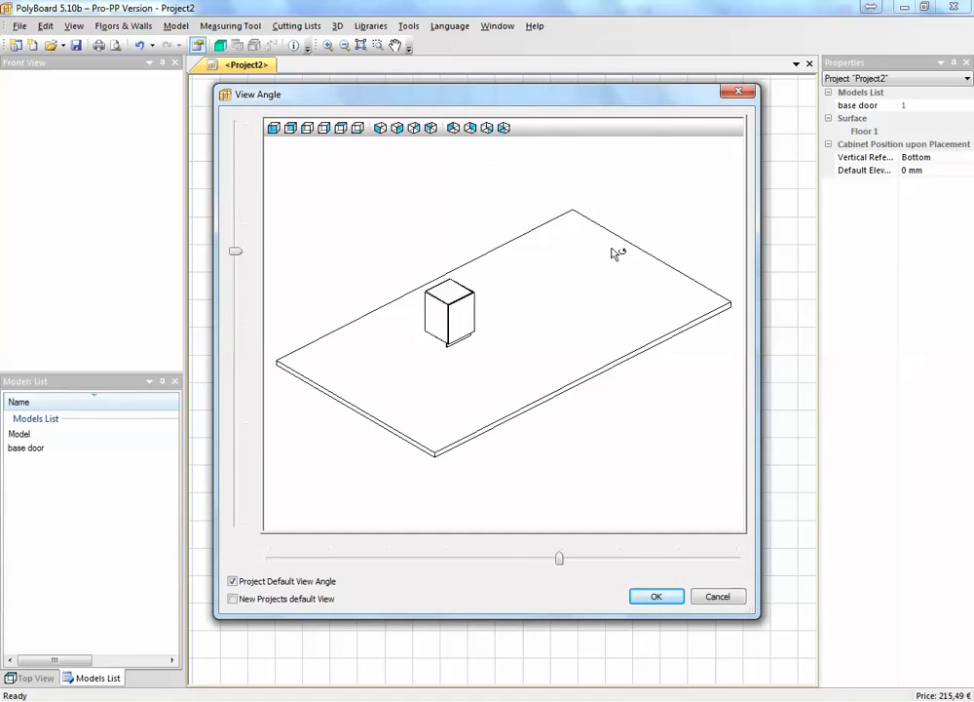
pyautogui.click(659, 598)
pyautogui.scroll(4, 400, 357)
pyautogui.moveTo(401, 367)
pyautogui.mouseDown(button='middle')
pyautogui.moveTo(389, 459)
pyautogui.moveTo(409, 385)
pyautogui.mouseUp(button='middle')
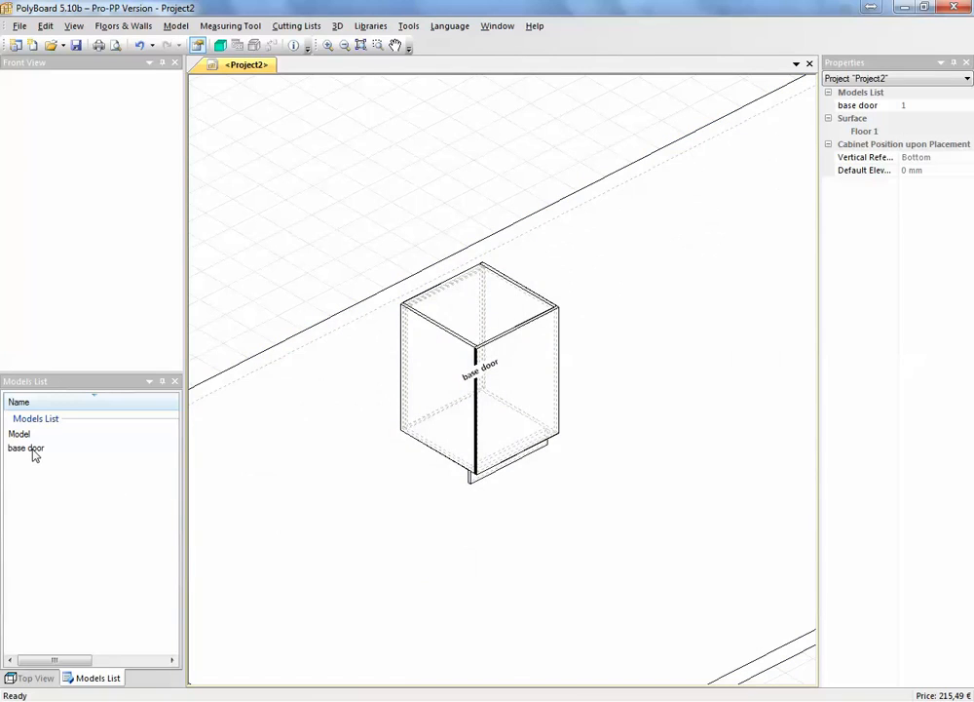
# Open the basic cabinet model for editing and add two equidistant fixed shelves to its inner zone
pyautogui.doubleClick(20, 434)
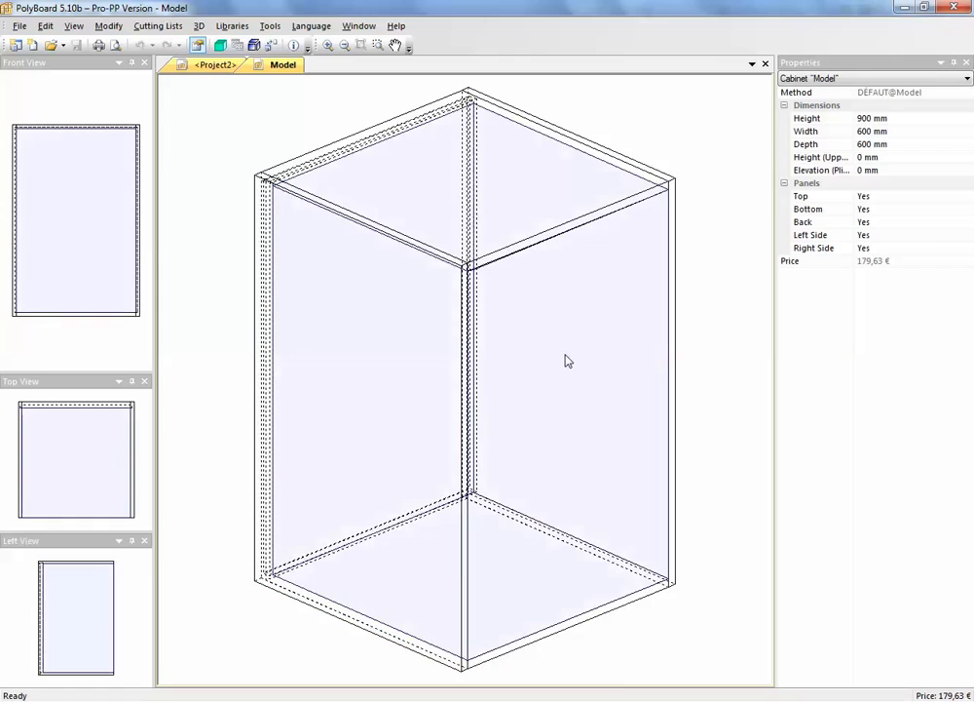
pyautogui.rightClick(566, 362)
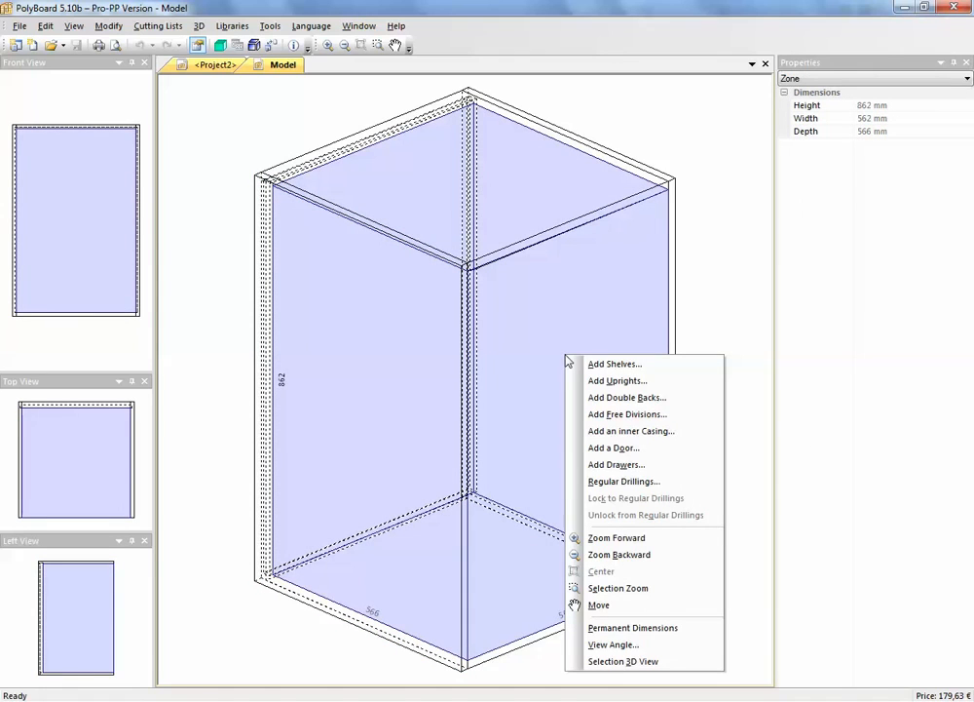
pyautogui.click(585, 365)
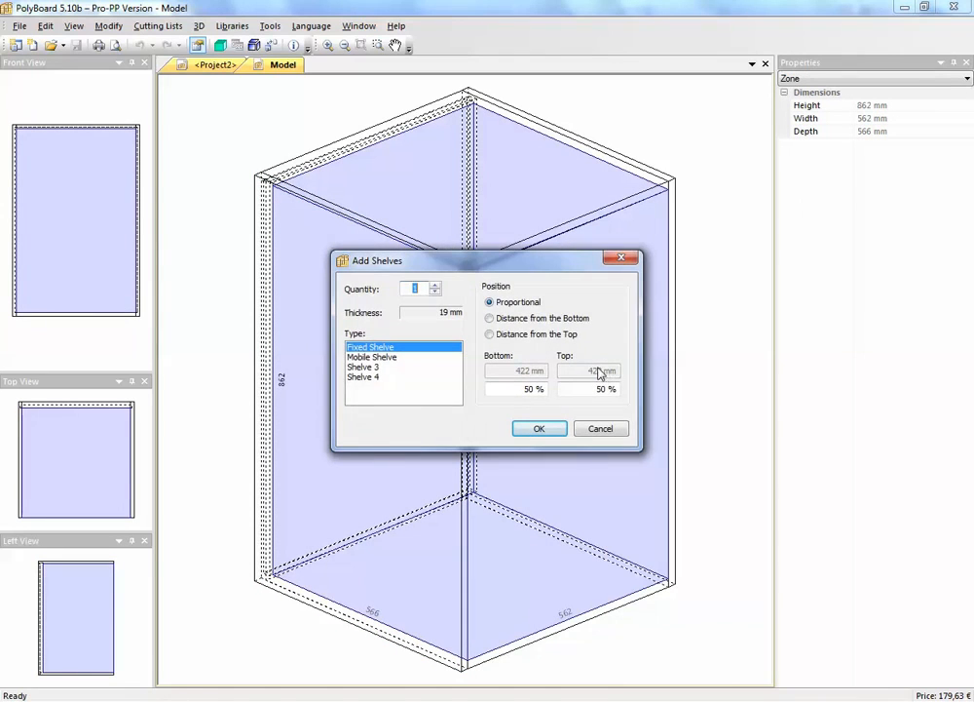
pyautogui.click(436, 284)
pyautogui.click(435, 285)
pyautogui.click(435, 284)
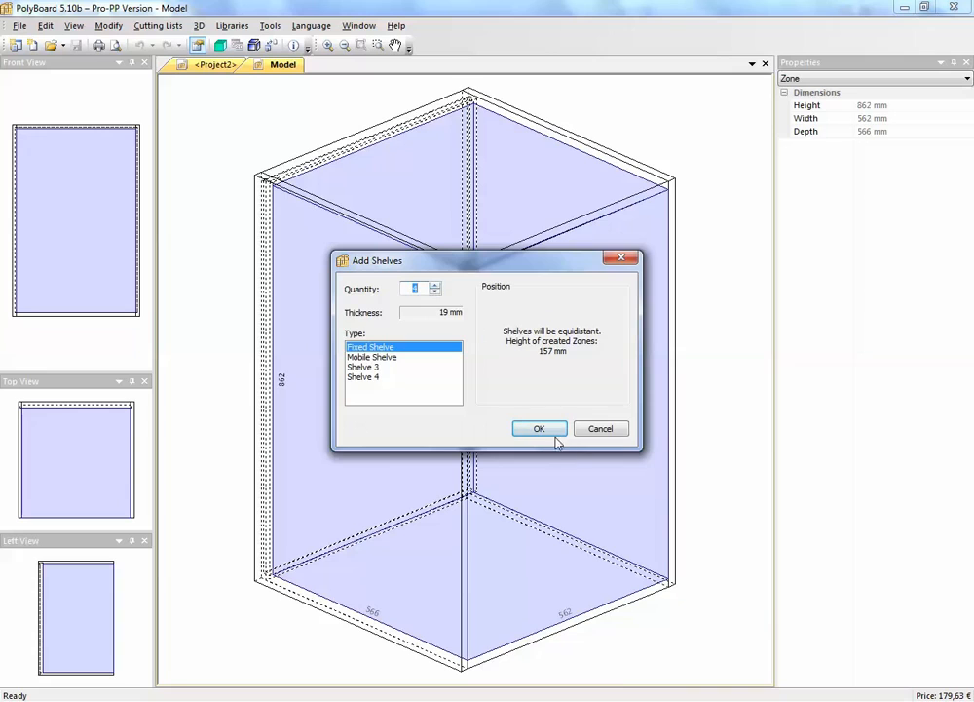
pyautogui.click(436, 292)
pyautogui.click(435, 293)
pyautogui.click(543, 429)
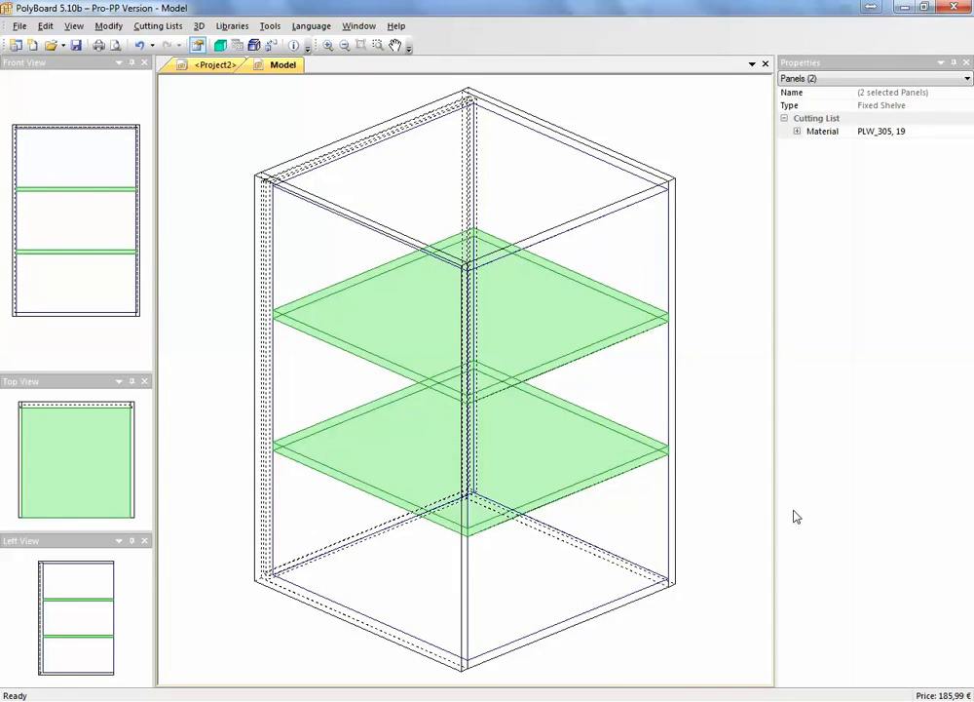
# Close the shelved cabinet, saving its modifications as a new model named "top shelves"
pyautogui.click(765, 64)
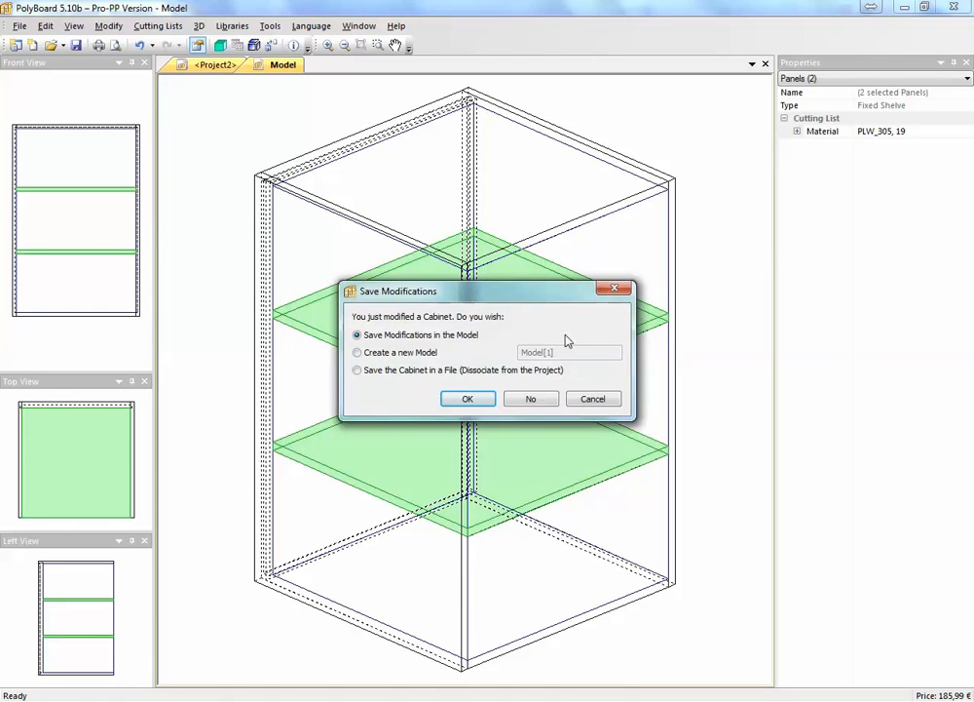
pyautogui.click(357, 352)
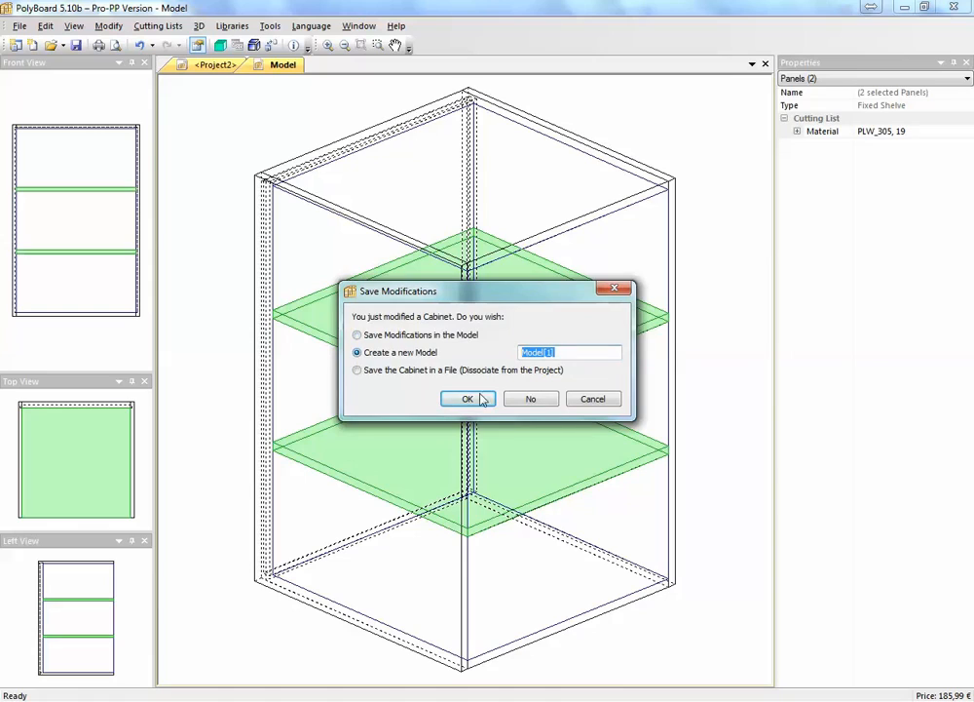
pyautogui.write('top sh')
pyautogui.press('BackSpace')
pyautogui.press('BackSpace')
pyautogui.press('BackSpace')
pyautogui.press('BackSpace')
pyautogui.write('elves')
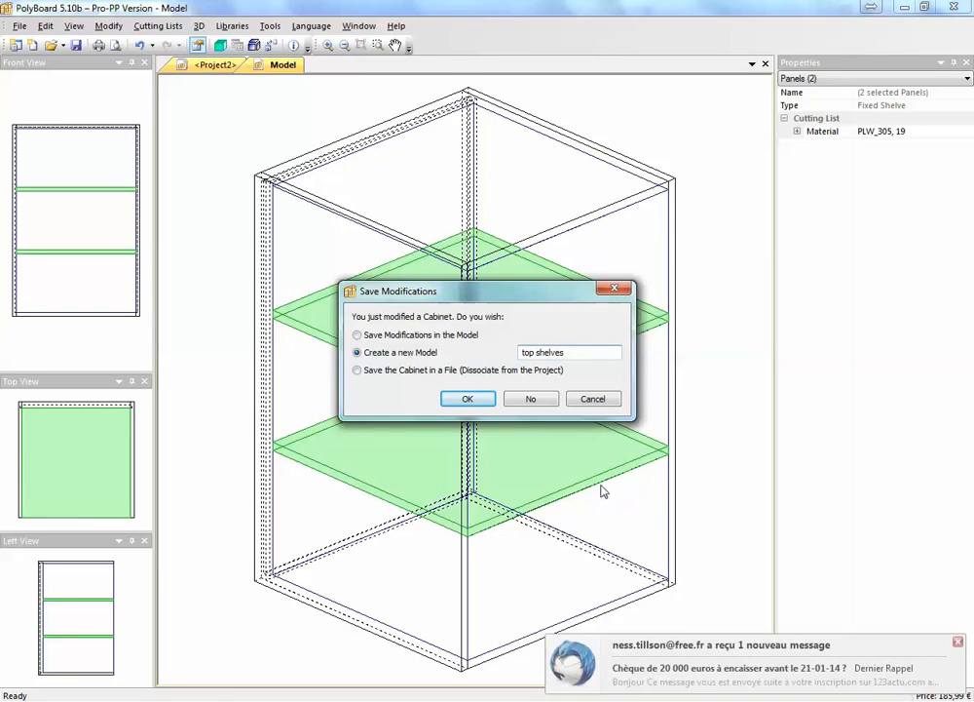
pyautogui.click(469, 399)
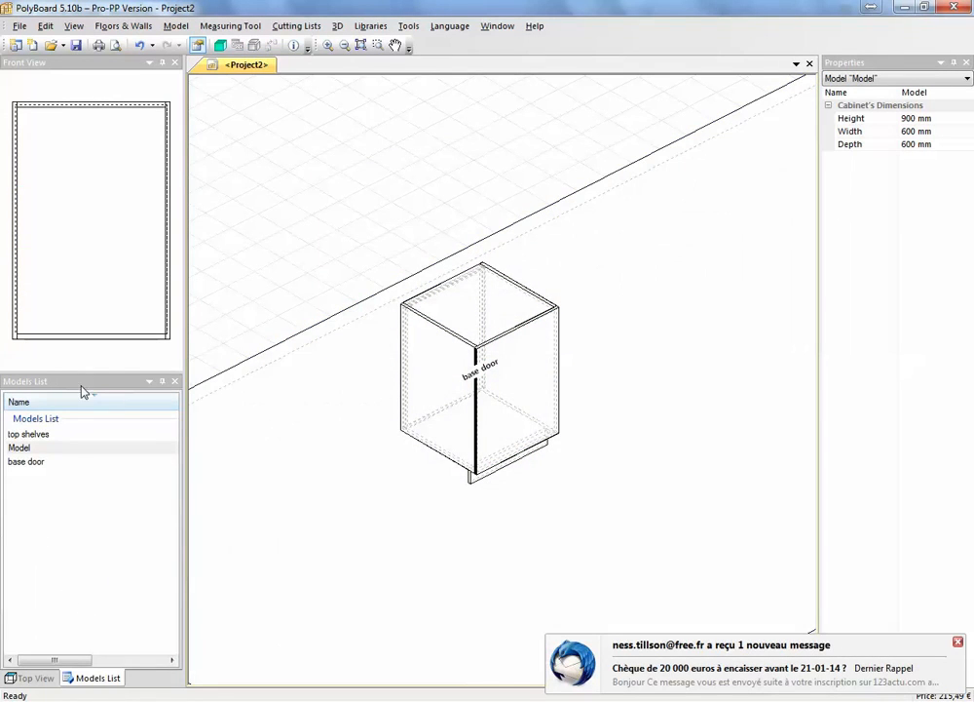
# Place a top shelves cabinet directly on top of the base door cabinet, at X 2410 mm, Y 2226 mm, Z 900 mm
pyautogui.click(136, 435)
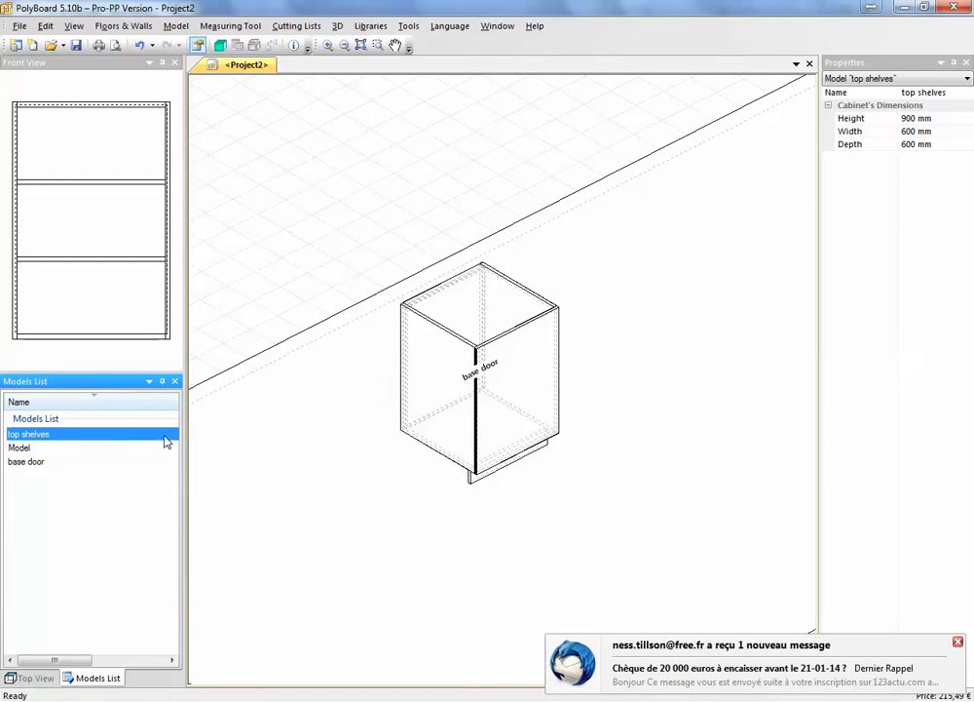
pyautogui.moveTo(167, 442); pyautogui.dragTo(474, 342)
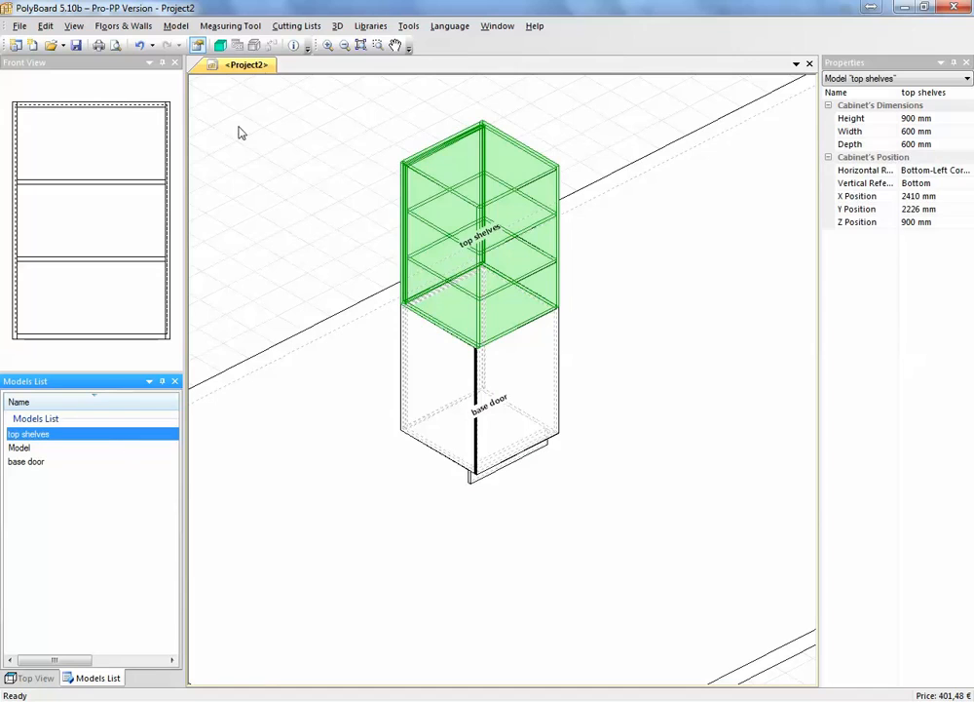
# Inspect the stacked cabinets in the 3D view, opening and closing the base door, and return to the project drawing
pyautogui.click(220, 45)
pyautogui.moveTo(426, 460); pyautogui.dragTo(553, 504)
pyautogui.scroll(4, 272, 446)
pyautogui.moveTo(311, 431); pyautogui.dragTo(294, 435)
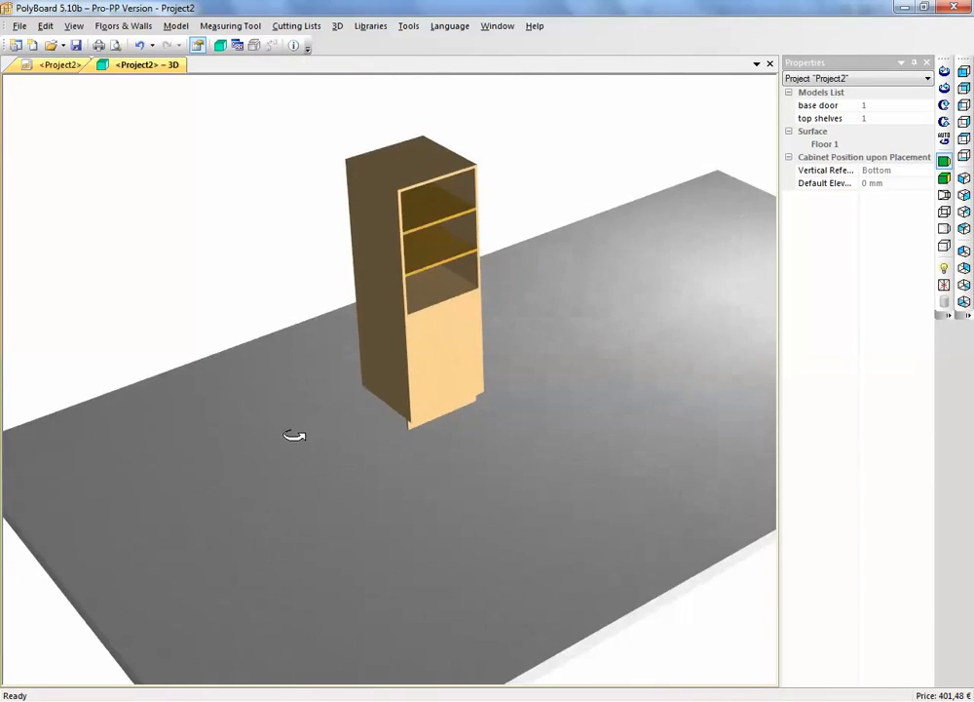
pyautogui.moveTo(407, 383); pyautogui.dragTo(345, 495, button='middle')
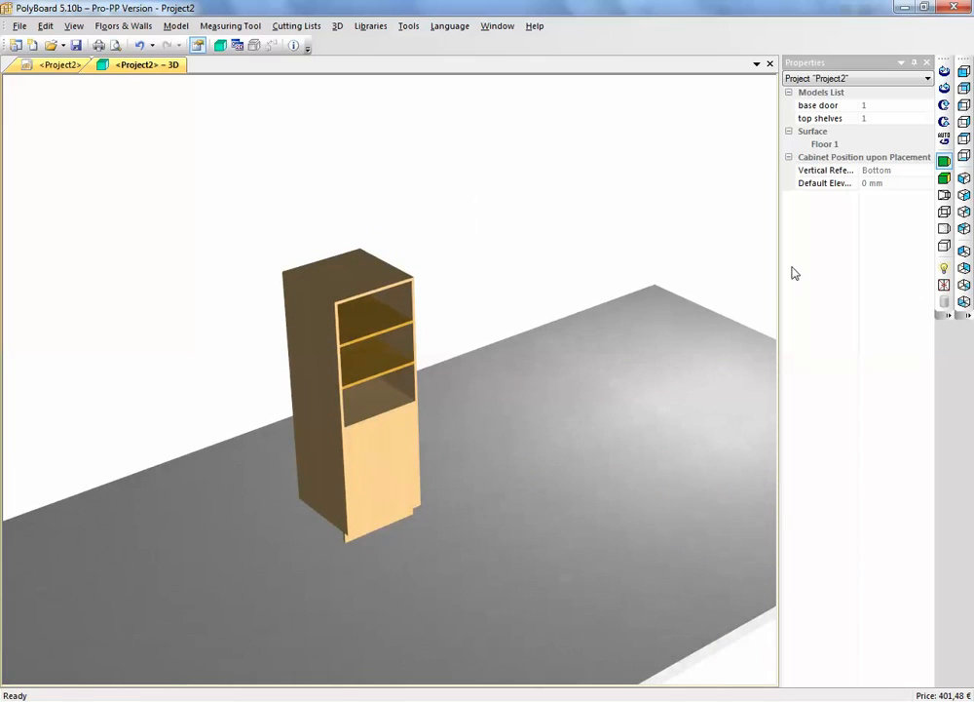
pyautogui.click(944, 284)
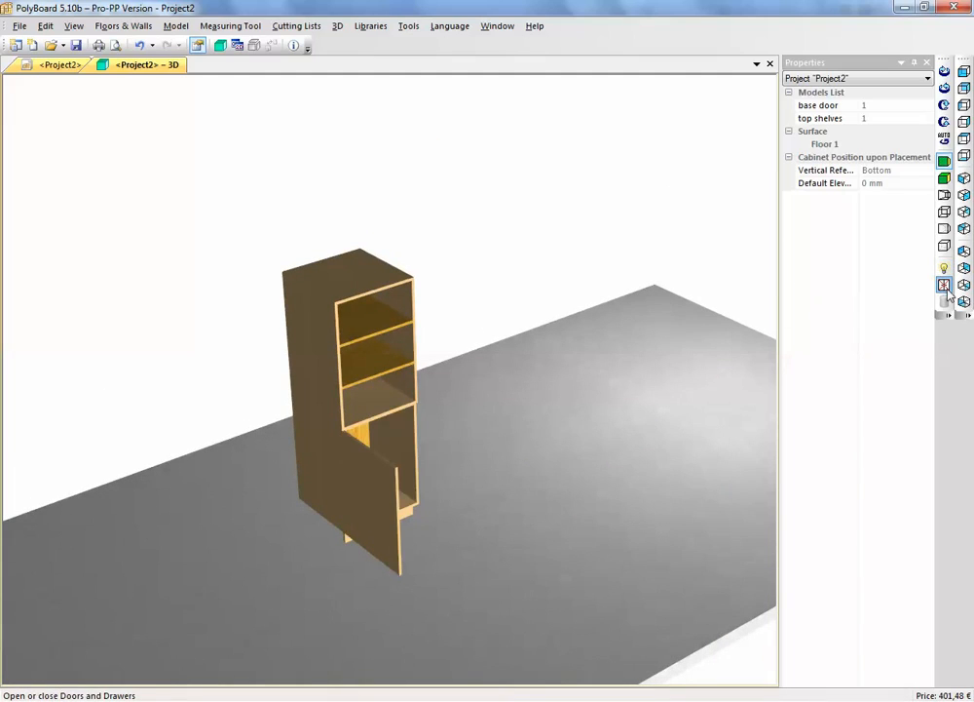
pyautogui.click(944, 285)
pyautogui.click(944, 284)
pyautogui.click(944, 285)
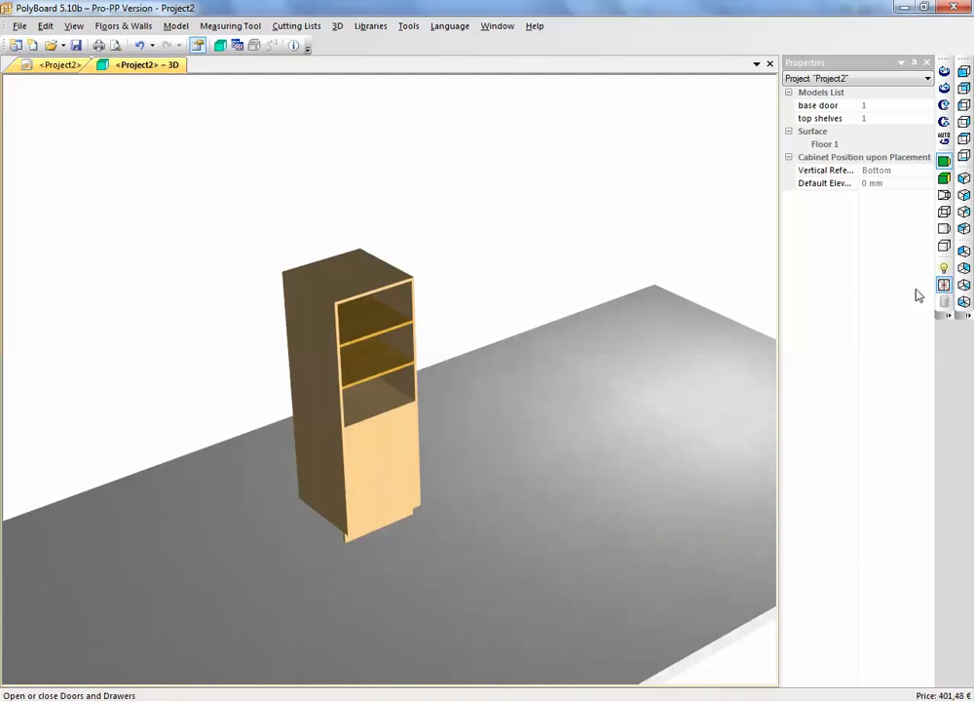
pyautogui.click(66, 64)
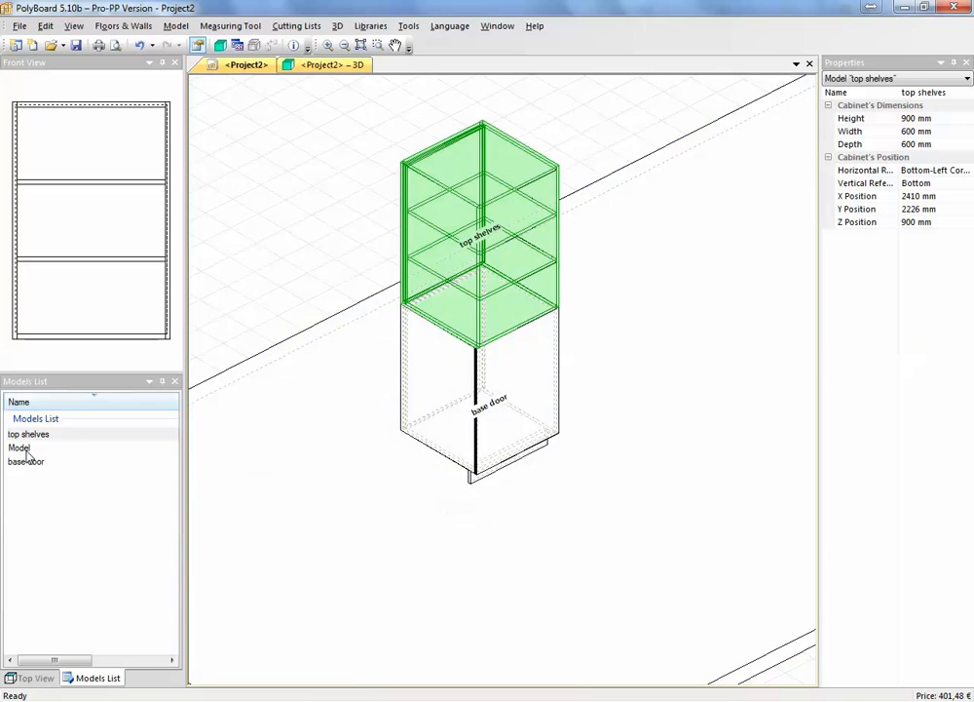
# Open the basic cabinet model and add four Drawer 1 drawers, Applied Global, with drawer sides, back and bottom included
pyautogui.doubleClick(22, 449)
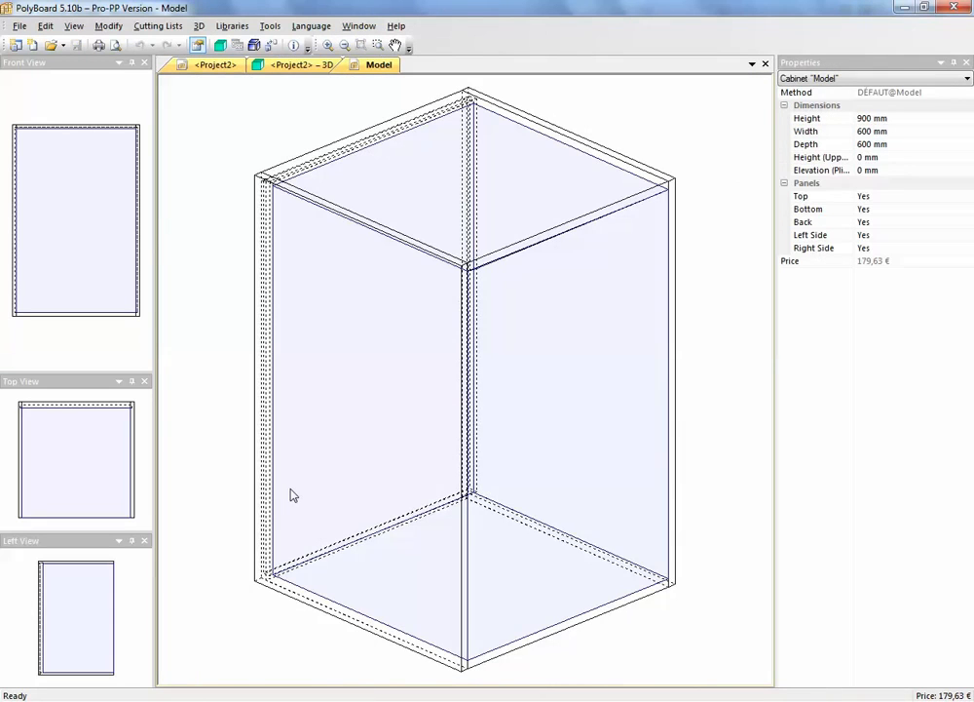
pyautogui.rightClick(508, 451)
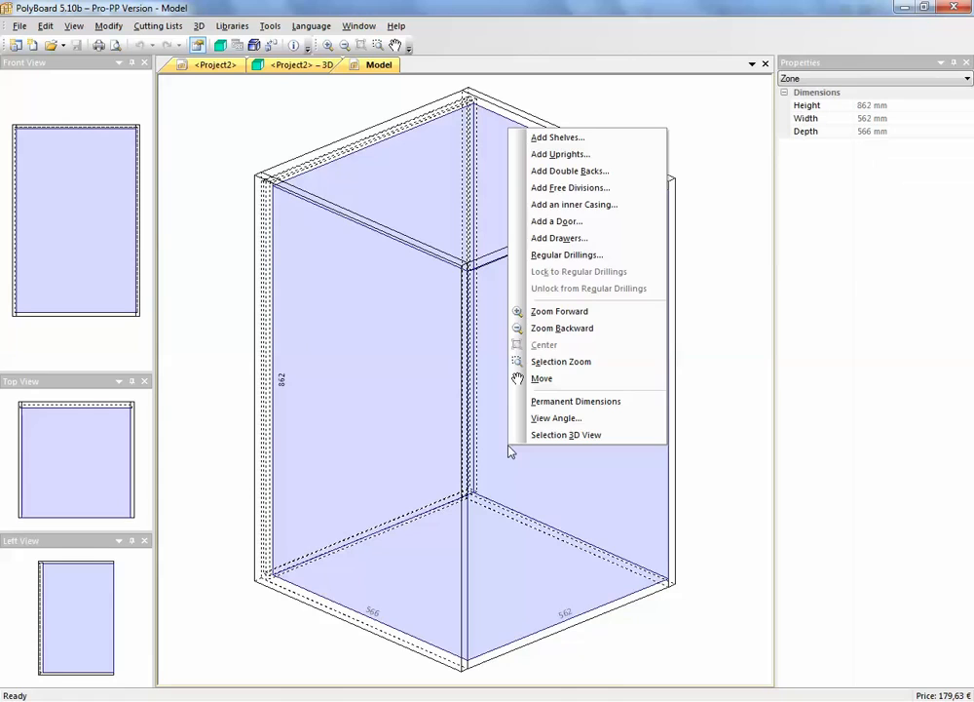
pyautogui.click(575, 238)
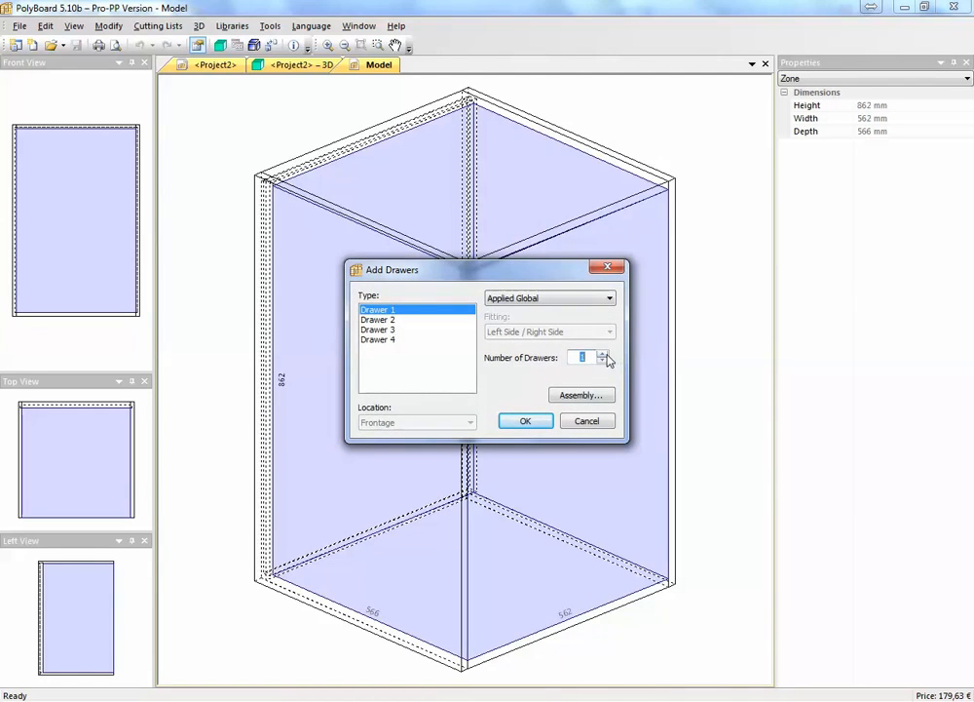
pyautogui.click(569, 397)
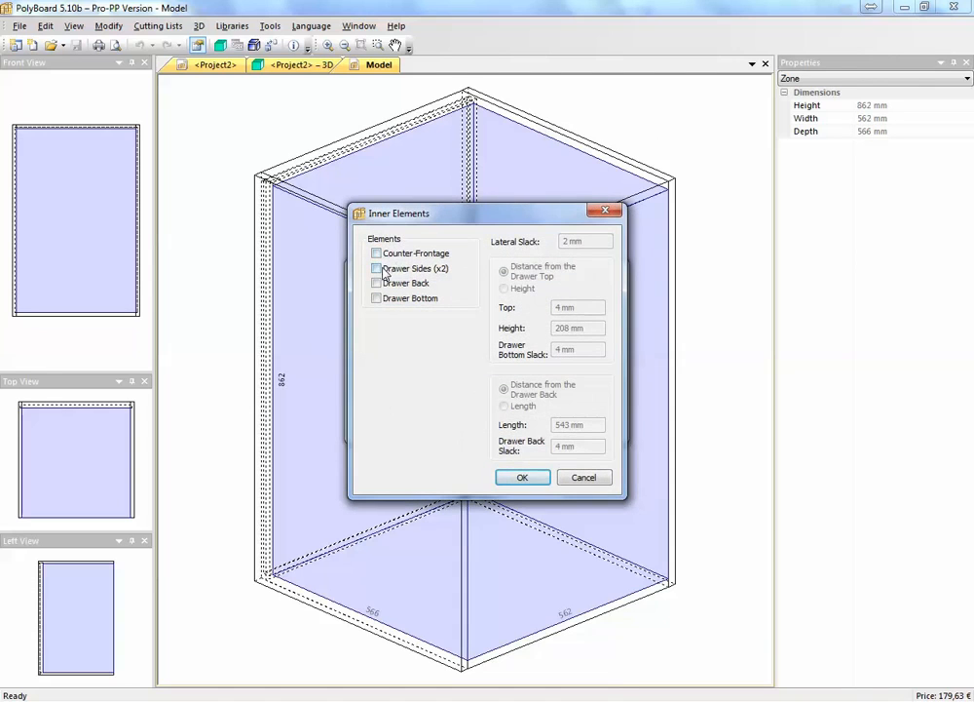
pyautogui.click(380, 269)
pyautogui.click(380, 283)
pyautogui.click(380, 297)
pyautogui.click(526, 478)
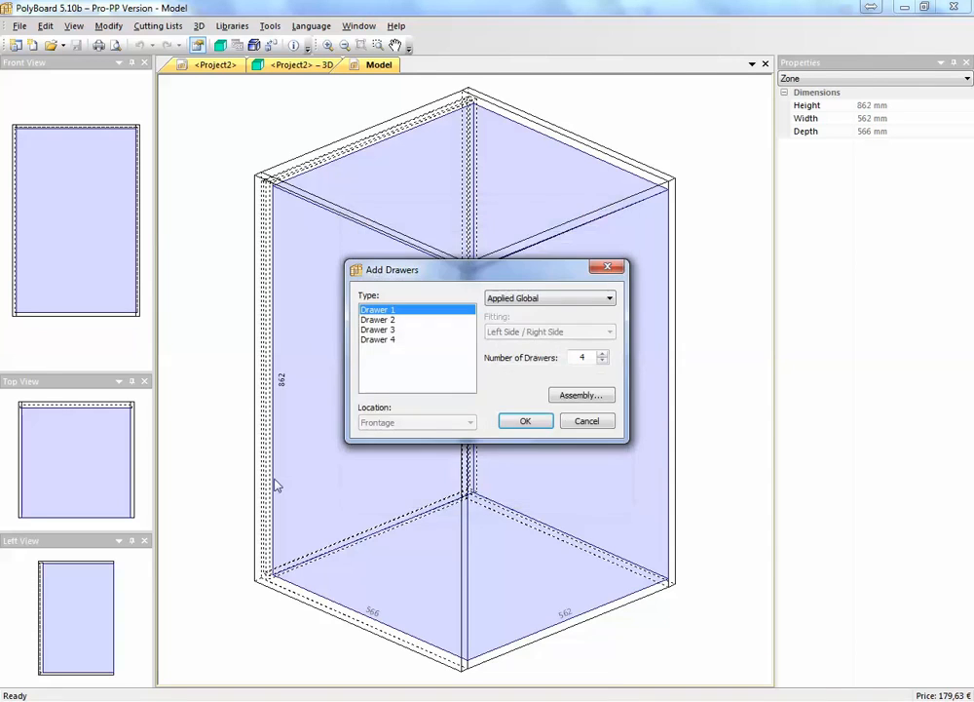
pyautogui.click(540, 421)
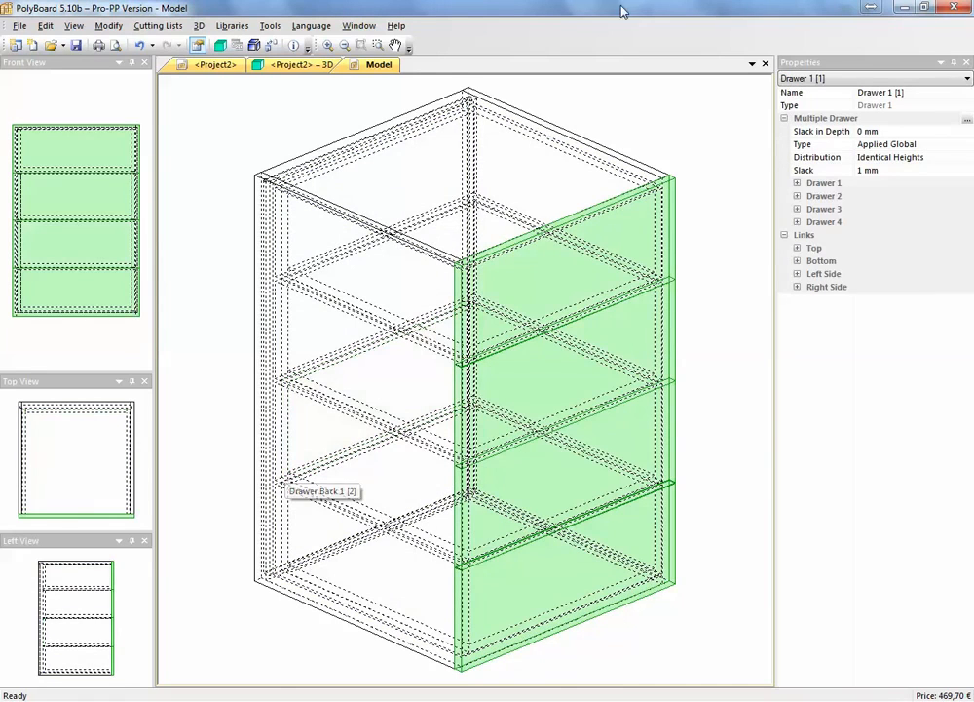
# Save the modified cabinet as a new model named "drawers" and place one beside the base door cabinet at X 1810 mm, Y 2226 mm
pyautogui.click(766, 64)
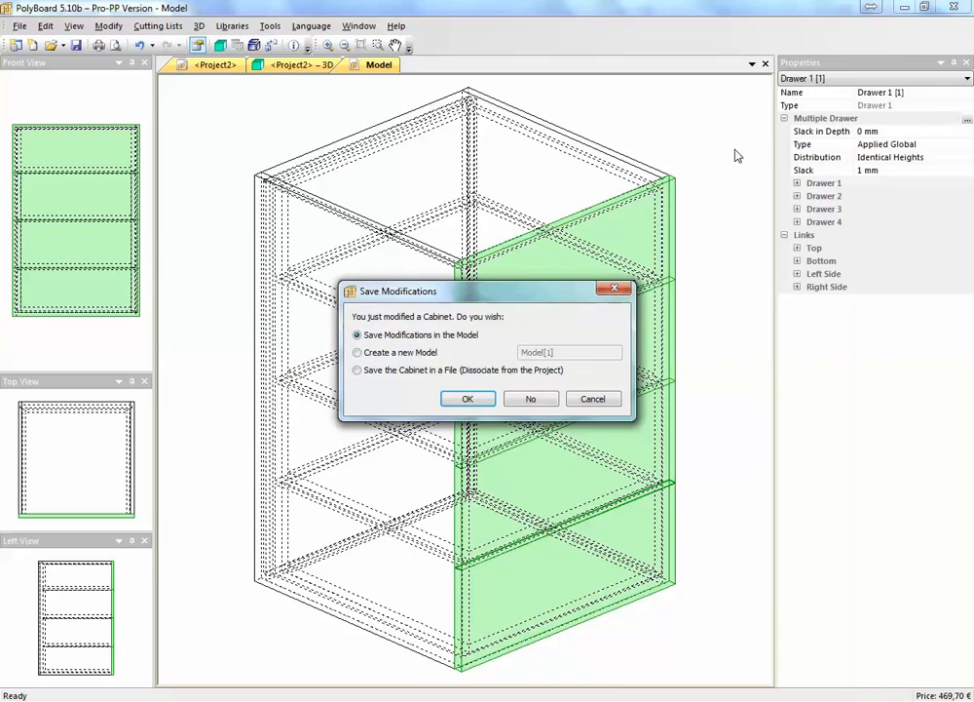
pyautogui.click(378, 353)
pyautogui.write('dr')
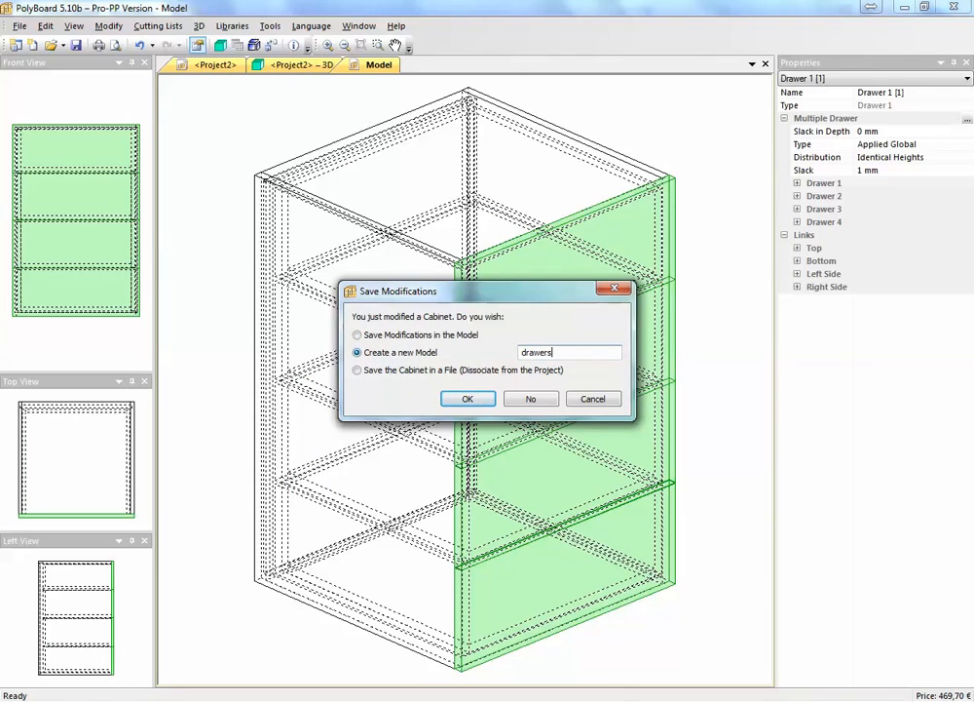
pyautogui.write('awers')
pyautogui.click(469, 398)
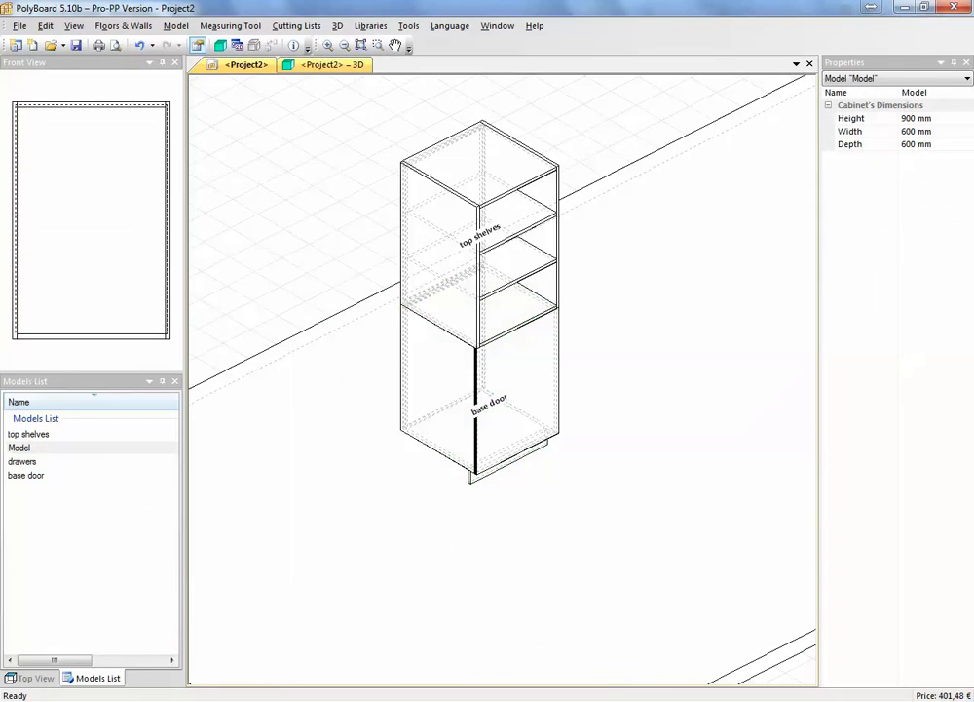
pyautogui.moveTo(32, 465); pyautogui.dragTo(385, 546)
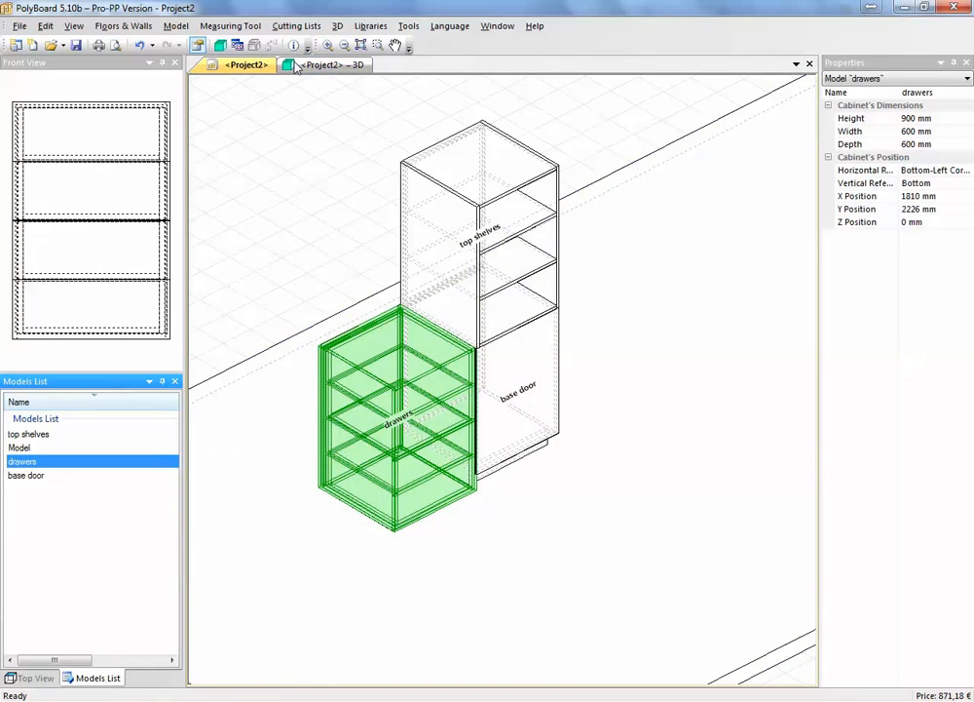
# Check the three cabinets in the 3D view with doors and drawers opened and closed, and return to the project drawing
pyautogui.click(223, 47)
pyautogui.moveTo(422, 467); pyautogui.dragTo(402, 435)
pyautogui.click(944, 285)
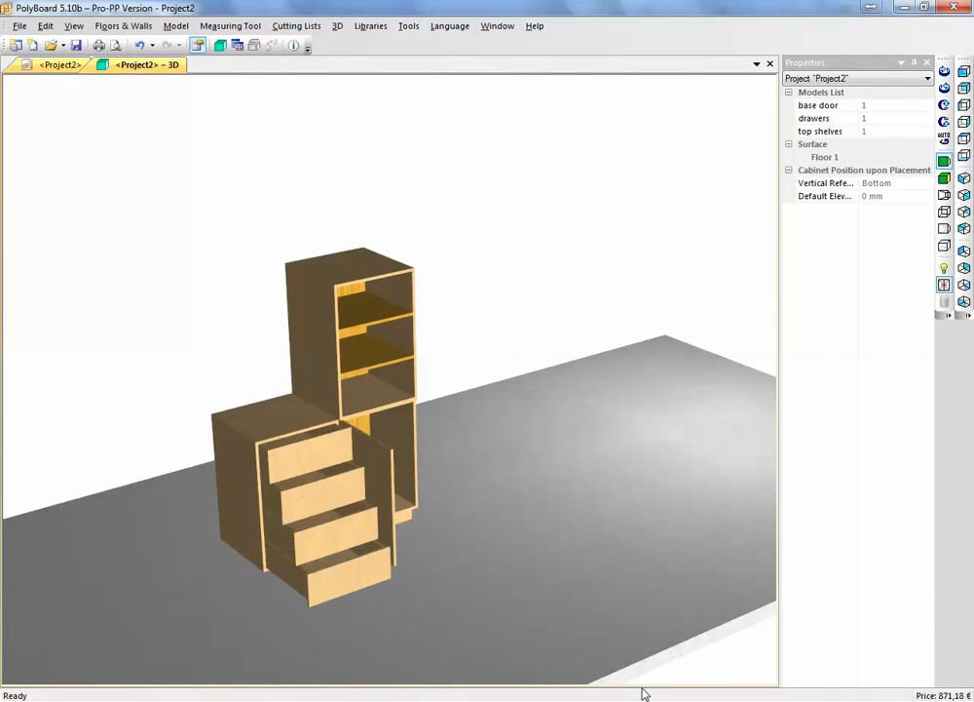
pyautogui.click(946, 287)
pyautogui.click(60, 65)
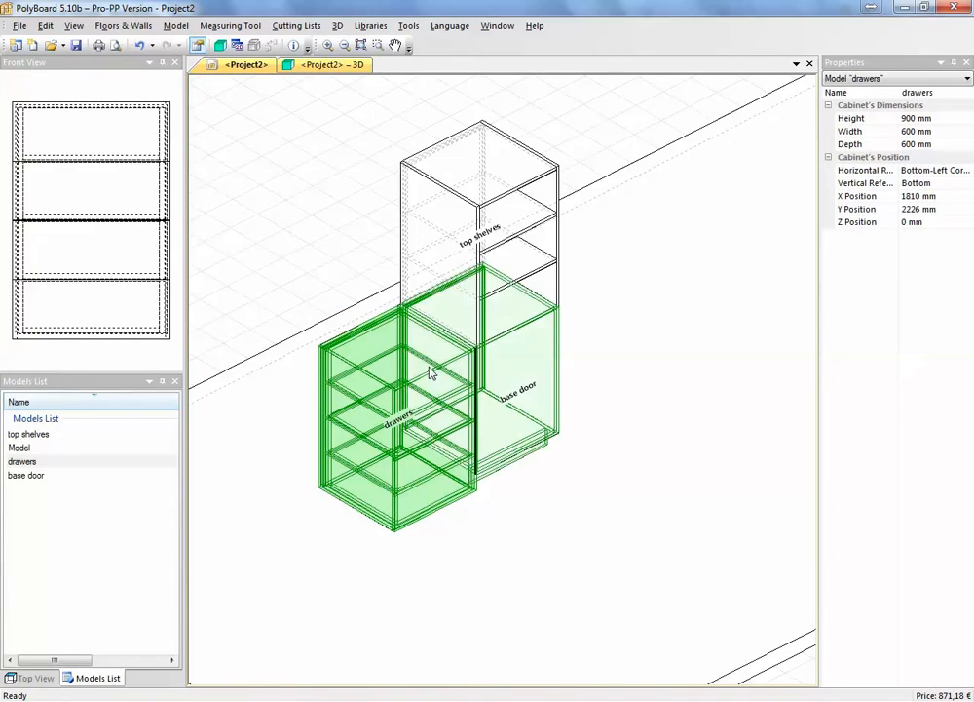
# Move the drawers cabinet to the other side of the stack, beside the top shelves, at X 3010 mm, Y 2226 mm, Z 900 mm
pyautogui.moveTo(321, 350); pyautogui.dragTo(484, 121)
pyautogui.moveTo(706, 431); pyautogui.dragTo(659, 535, button='middle')
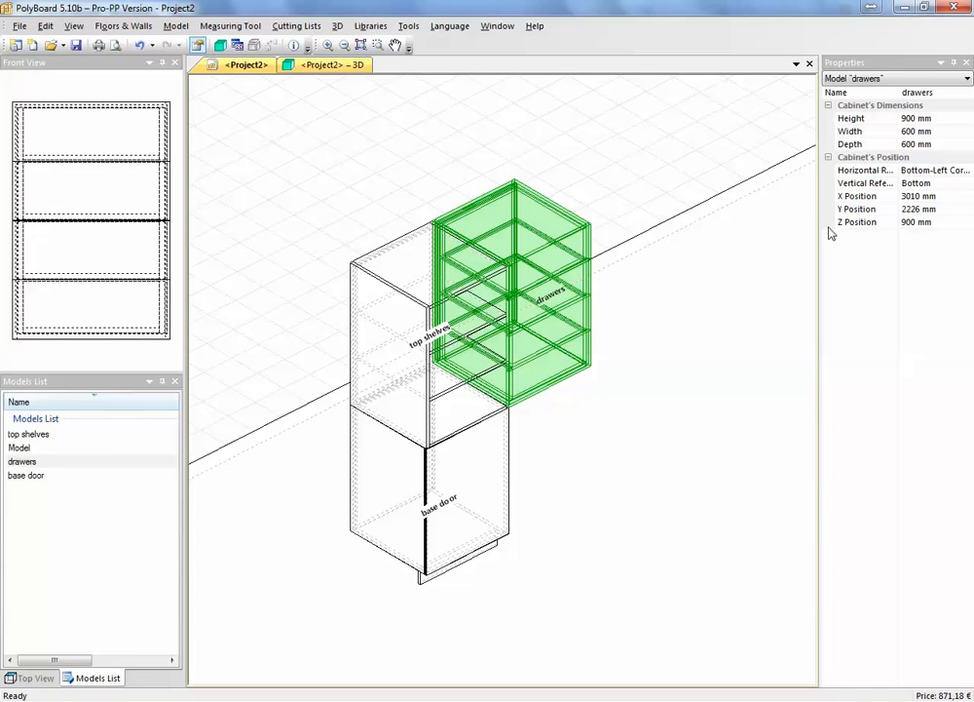
pyautogui.click(934, 171)
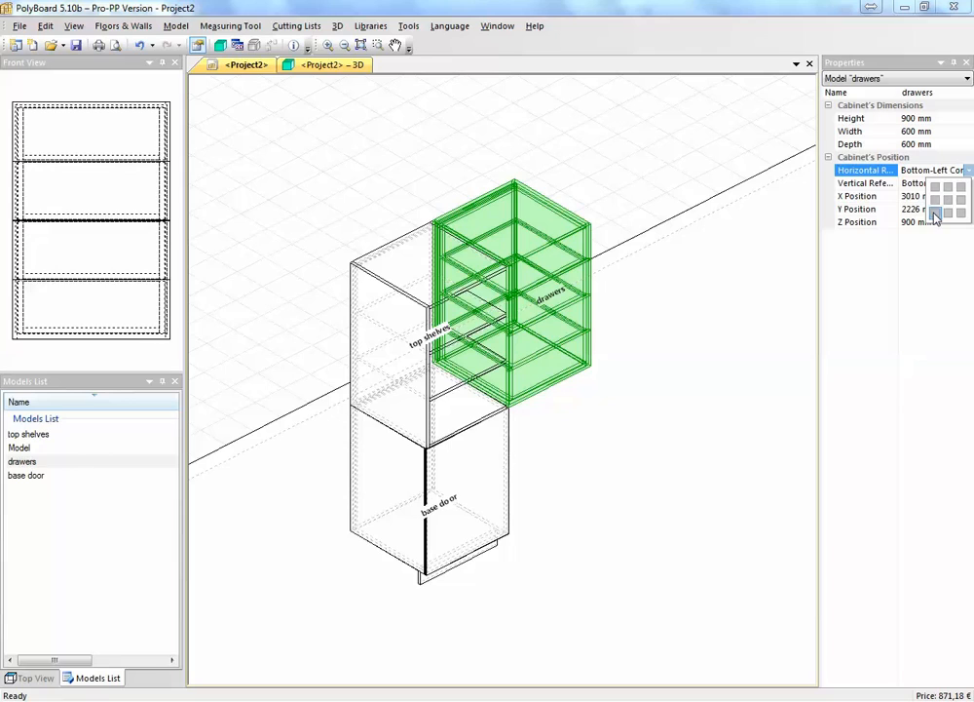
pyautogui.click(851, 303)
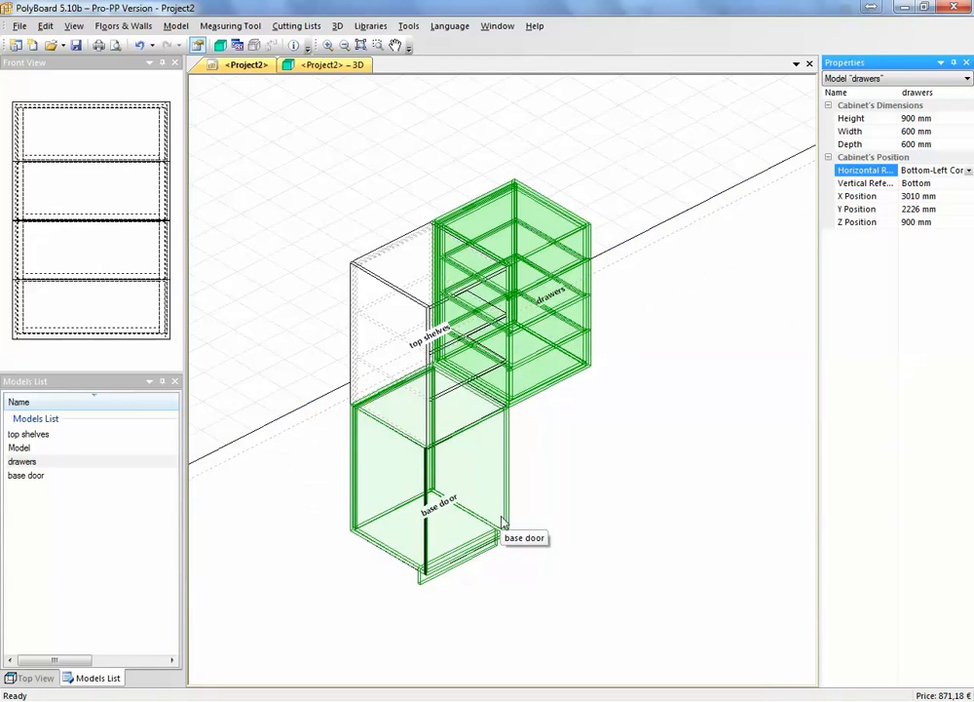
# Set the drawers cabinet's Z position to 400 mm and deselect it
pyautogui.click(950, 222)
pyautogui.click(906, 223)
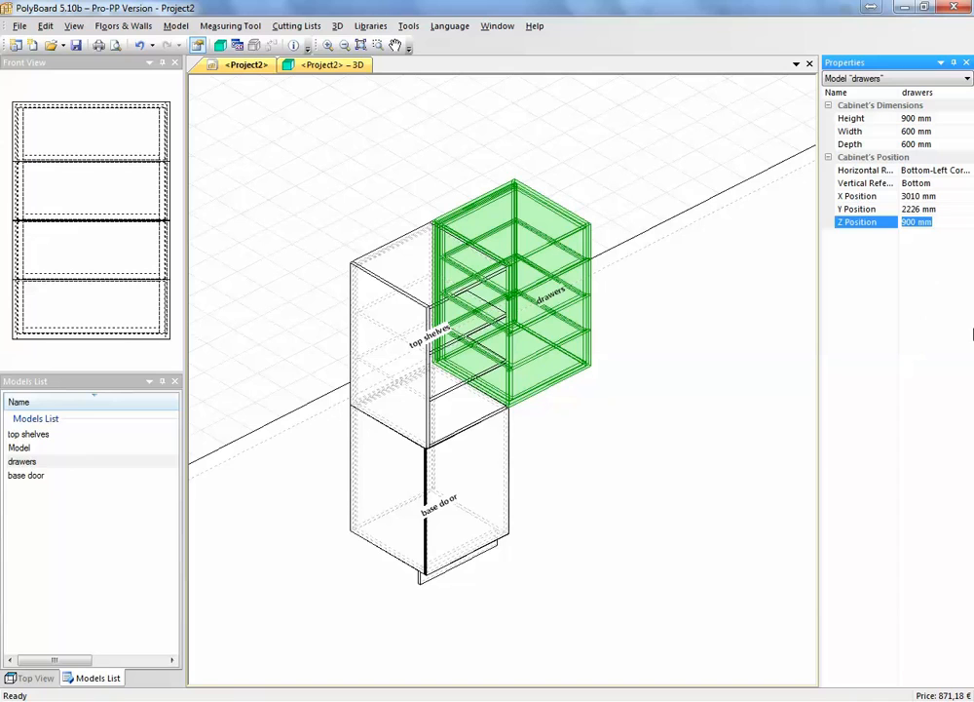
pyautogui.write('400')
pyautogui.press('Return')
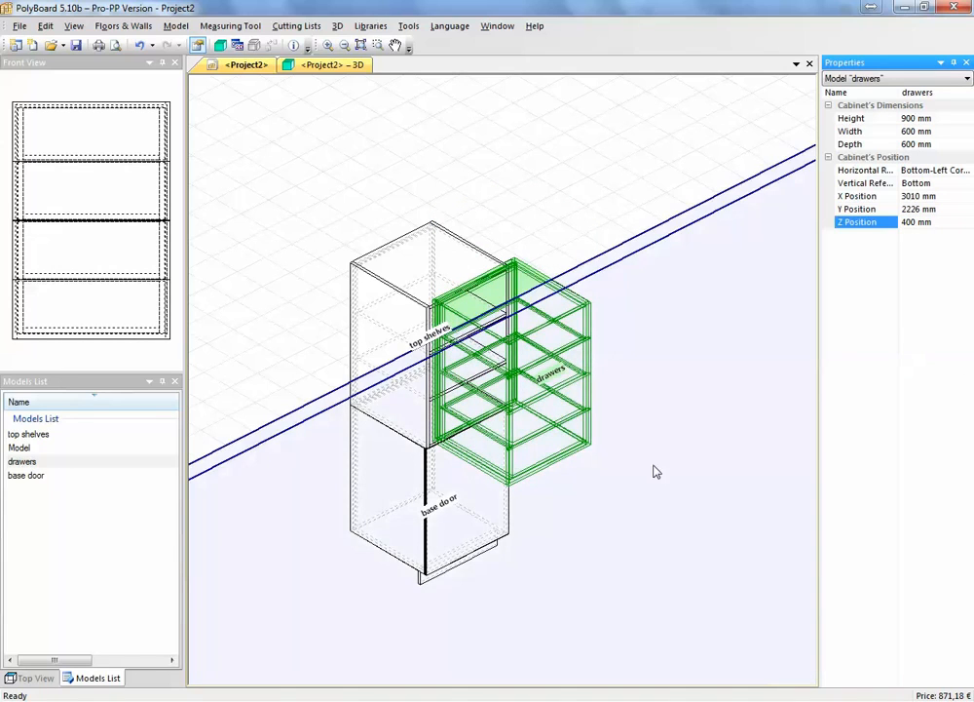
pyautogui.moveTo(655, 471); pyautogui.dragTo(605, 548, button='middle')
pyautogui.click(578, 574)
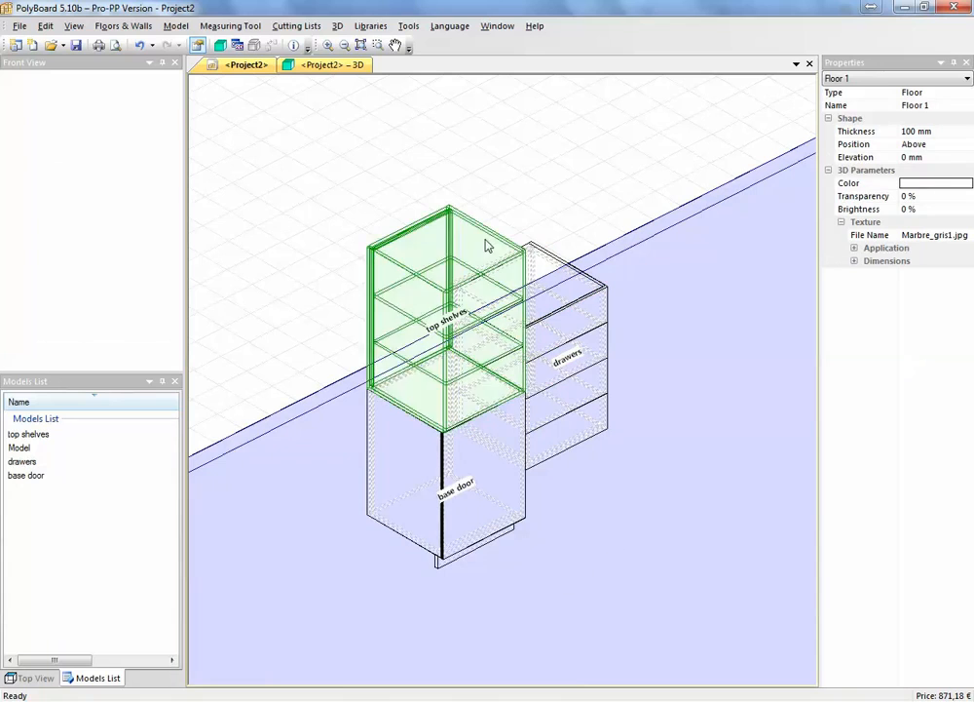
# Inspect the raised drawers cabinet beside the stacked cabinets in the 3D view, from the front and close up
pyautogui.click(336, 65)
pyautogui.moveTo(501, 483); pyautogui.dragTo(353, 454)
pyautogui.scroll(4, 446, 485)
pyautogui.moveTo(494, 485); pyautogui.dragTo(538, 491)
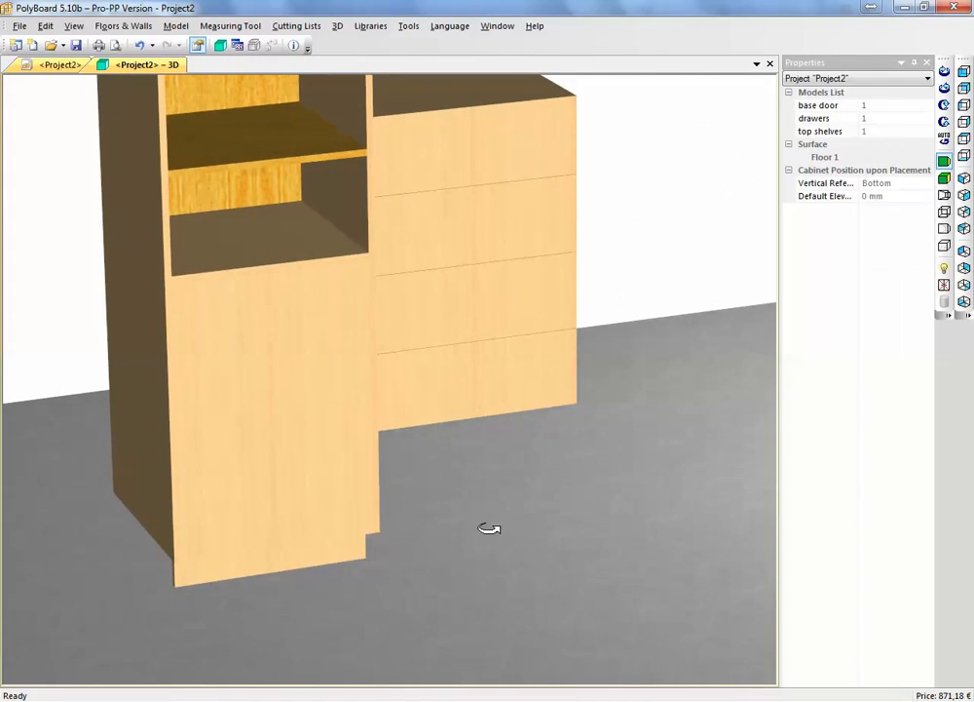
# Return to the project drawing, open the basic cabinet "Model" for editing and set its plinth elevation to 100 mm
pyautogui.scroll(-4, 489, 482)
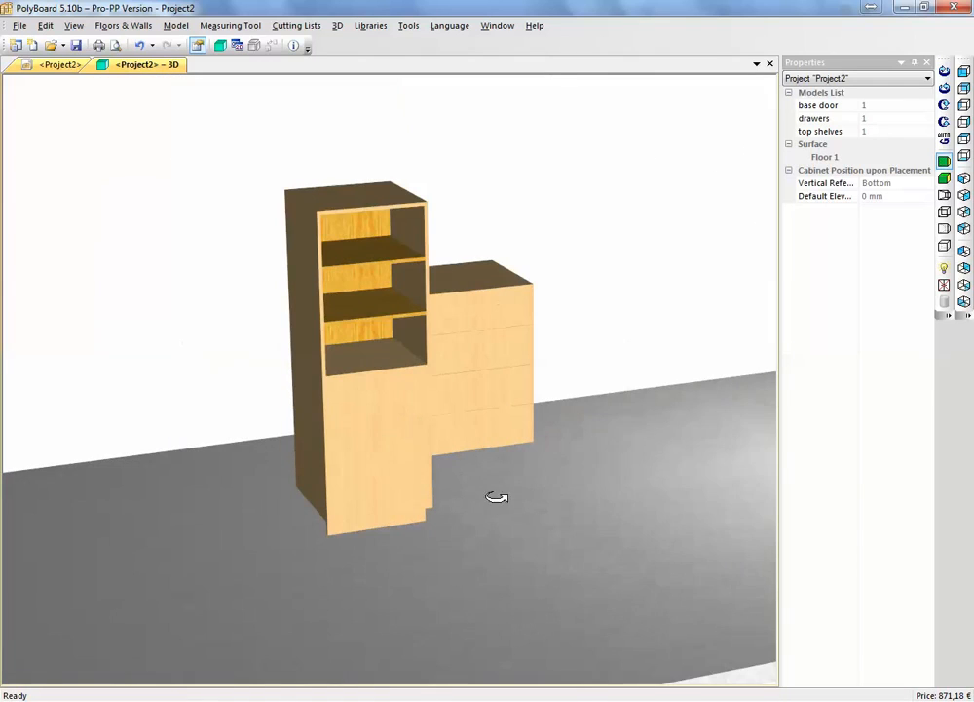
pyautogui.moveTo(529, 463); pyautogui.dragTo(491, 505)
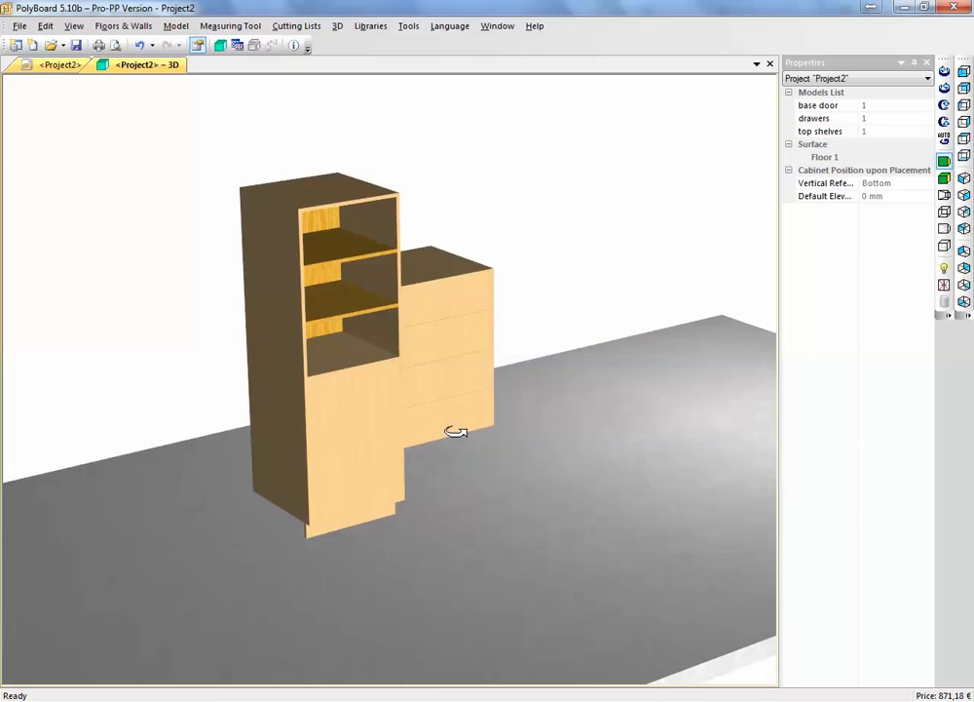
pyautogui.click(60, 65)
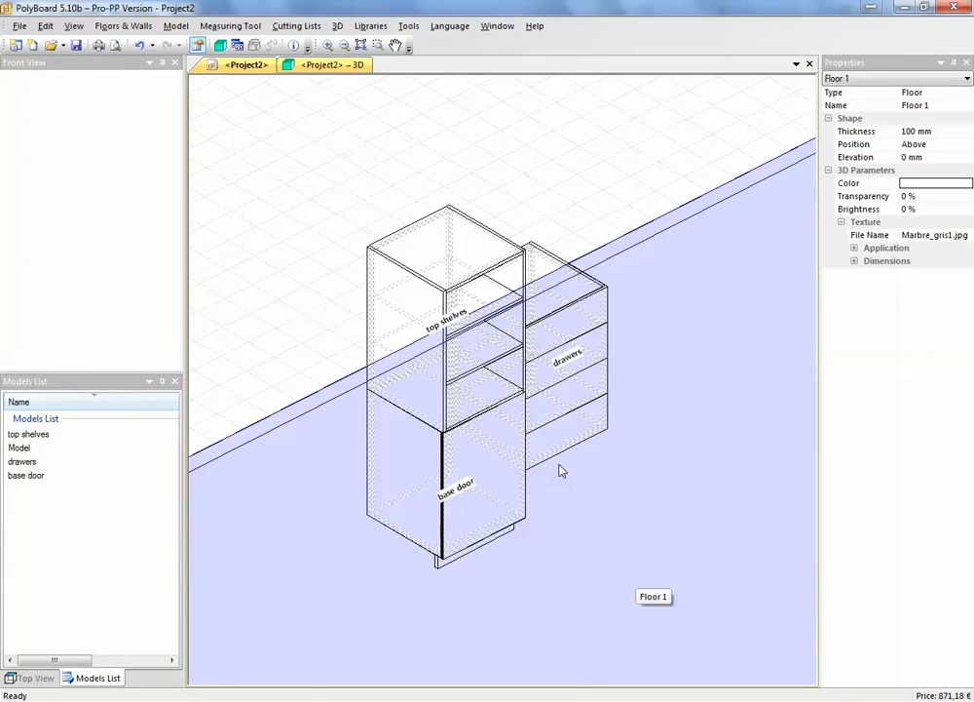
pyautogui.click(22, 448)
pyautogui.doubleClick(22, 448)
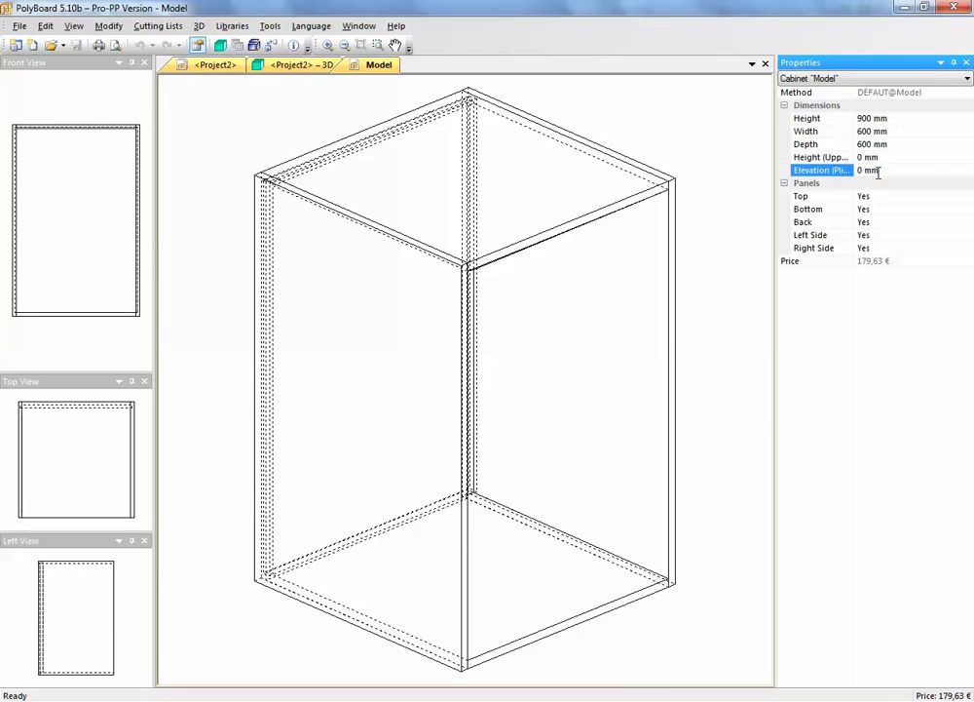
pyautogui.write('100')
pyautogui.press('Return')
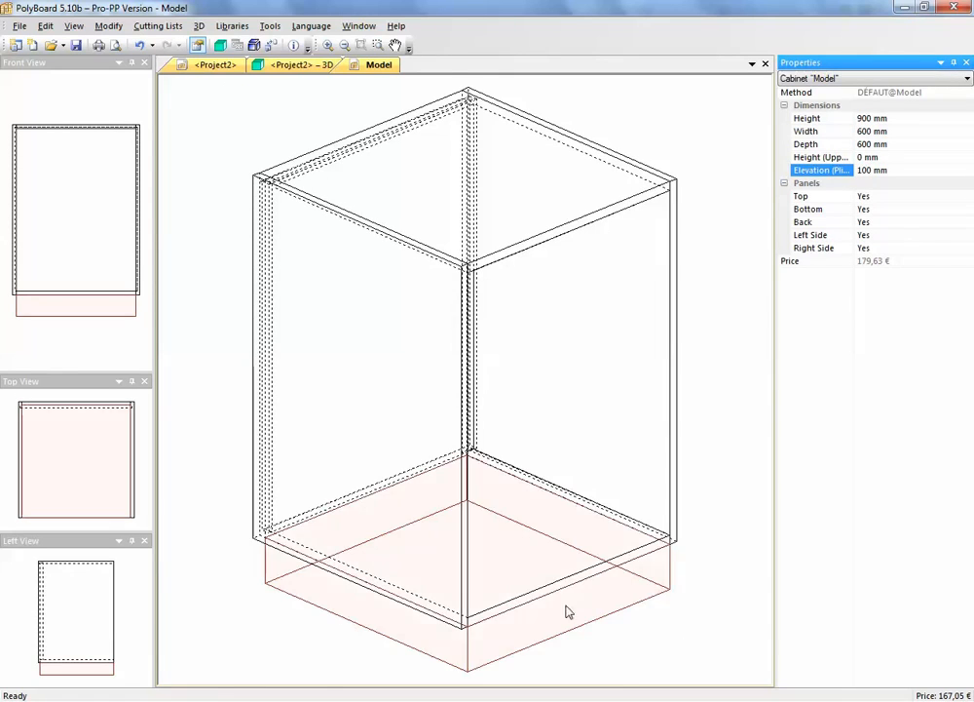
# Add a front plinth with a 50 mm recess in the zone under the cabinet
pyautogui.rightClick(563, 598)
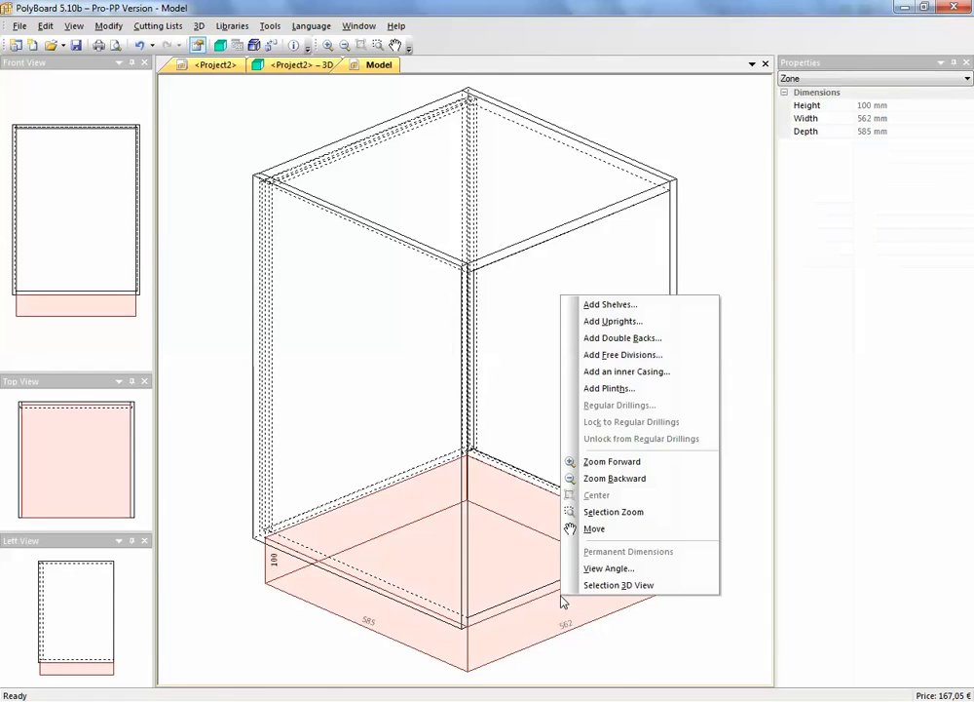
pyautogui.click(612, 388)
pyautogui.click(394, 314)
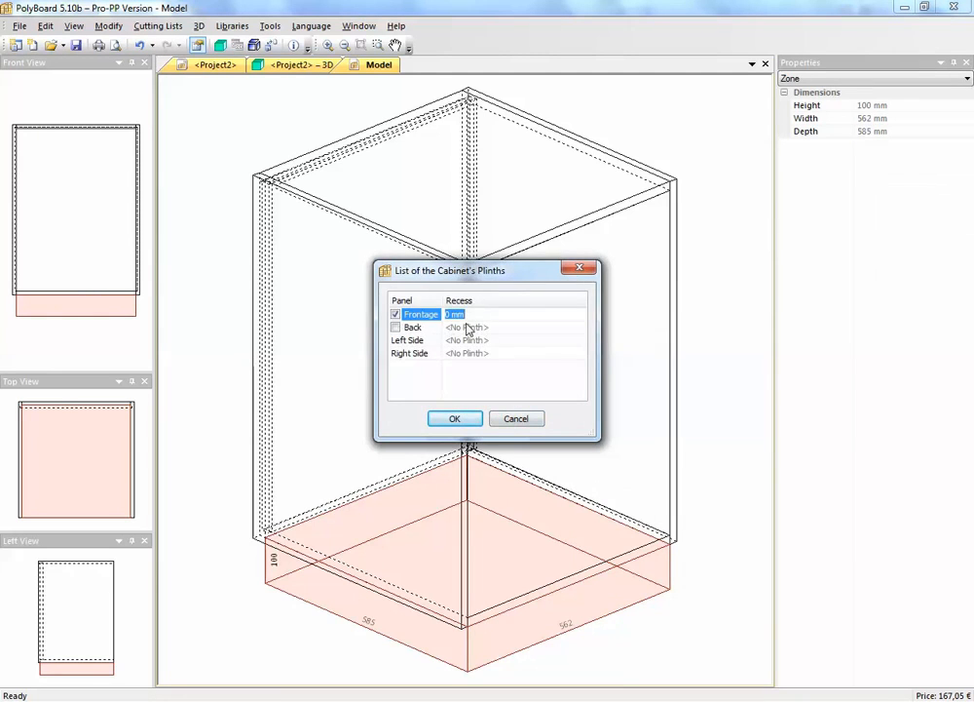
pyautogui.write('50')
pyautogui.click(455, 418)
pyautogui.click(702, 267)
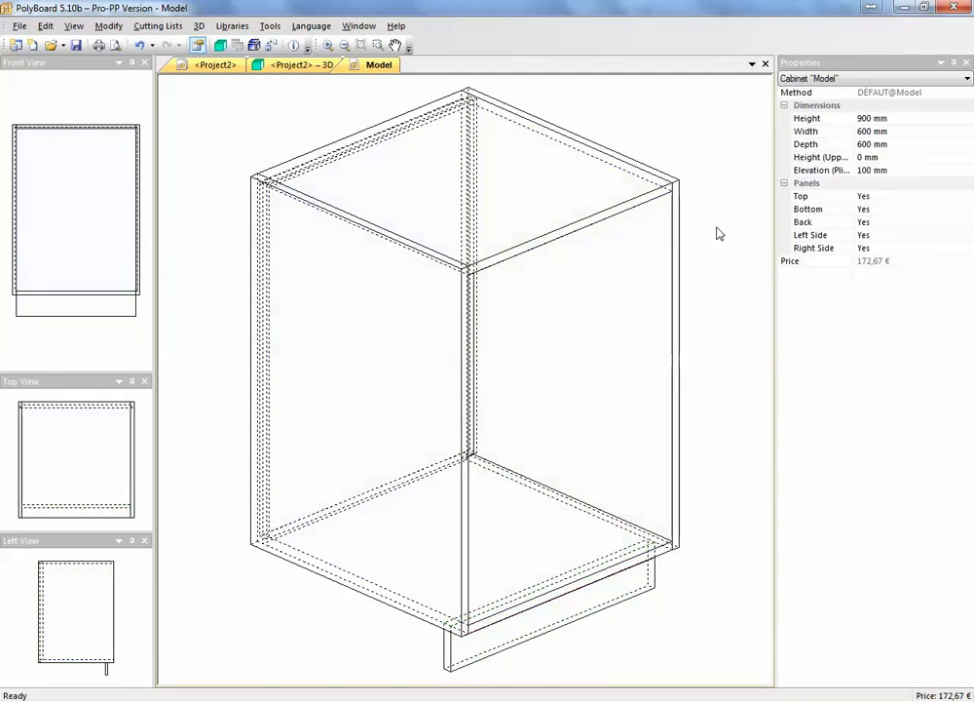
# Set the basic cabinet's overall height to 400 mm
pyautogui.click(846, 121)
pyautogui.click(844, 119)
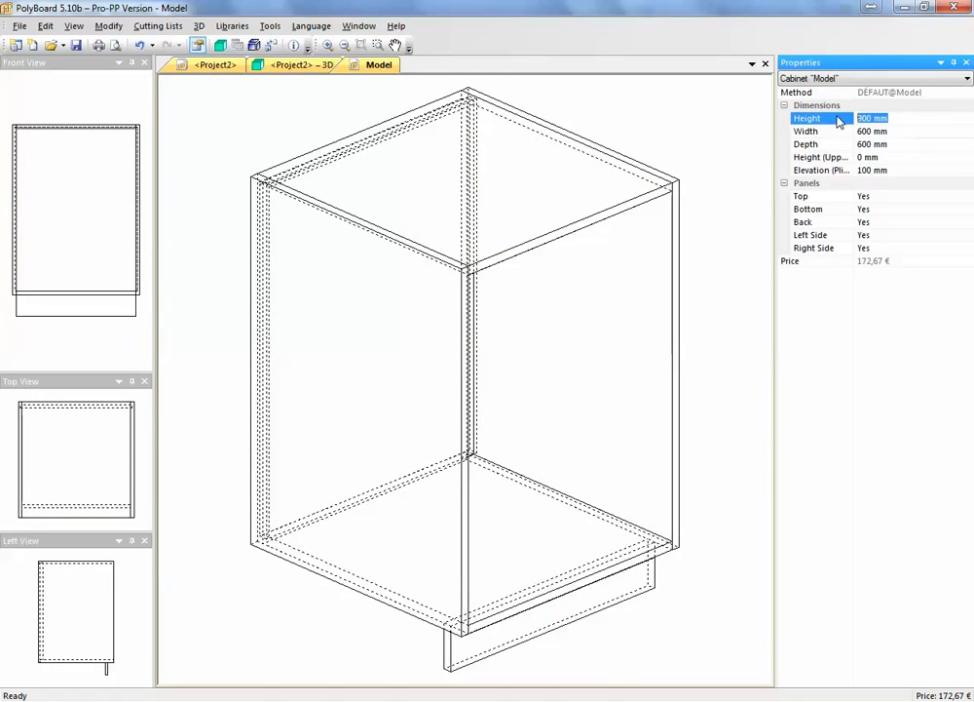
pyautogui.write('400')
pyautogui.press('Return')
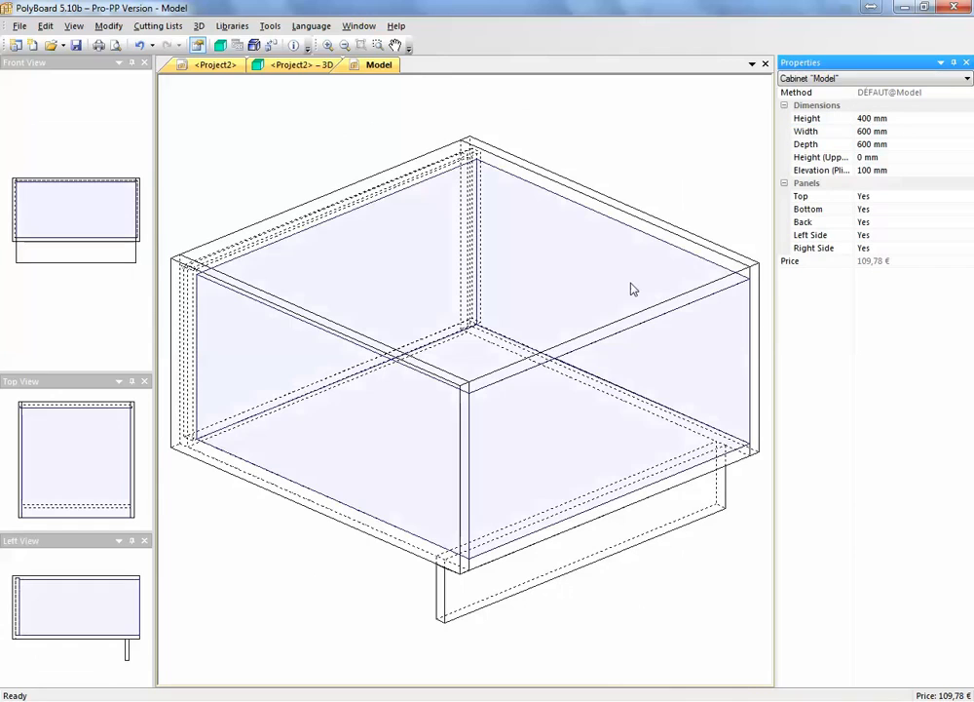
# Close the cabinet, saving it as a new model named "box 400", and place it under the drawers cabinet at X 3010, Y 2226, Z 0 mm
pyautogui.click(765, 65)
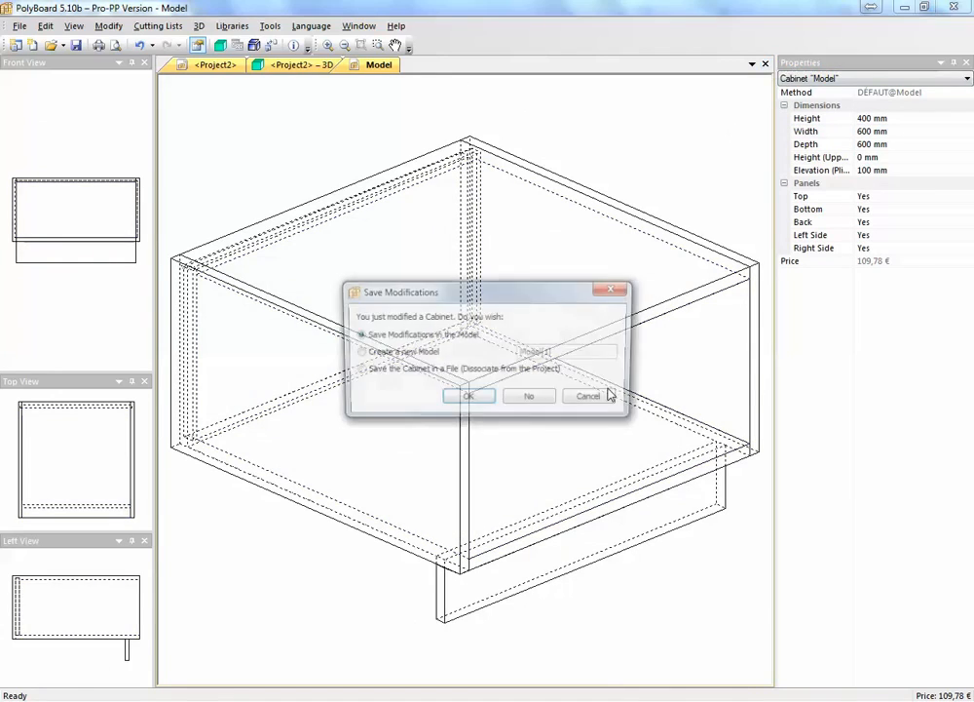
pyautogui.click(382, 354)
pyautogui.write('box 400')
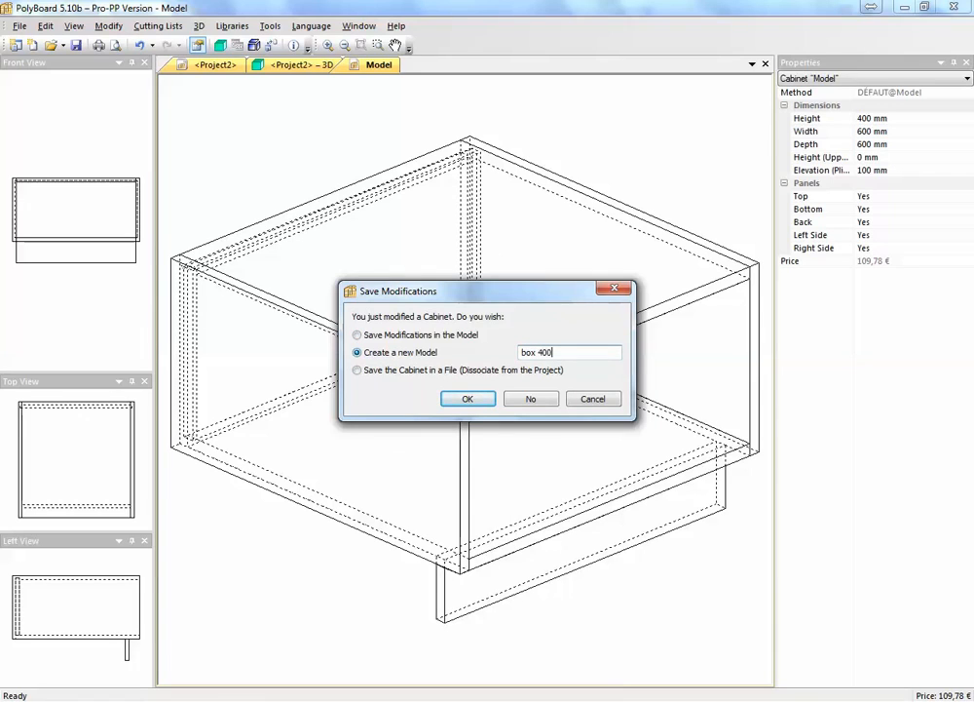
pyautogui.press('Return')
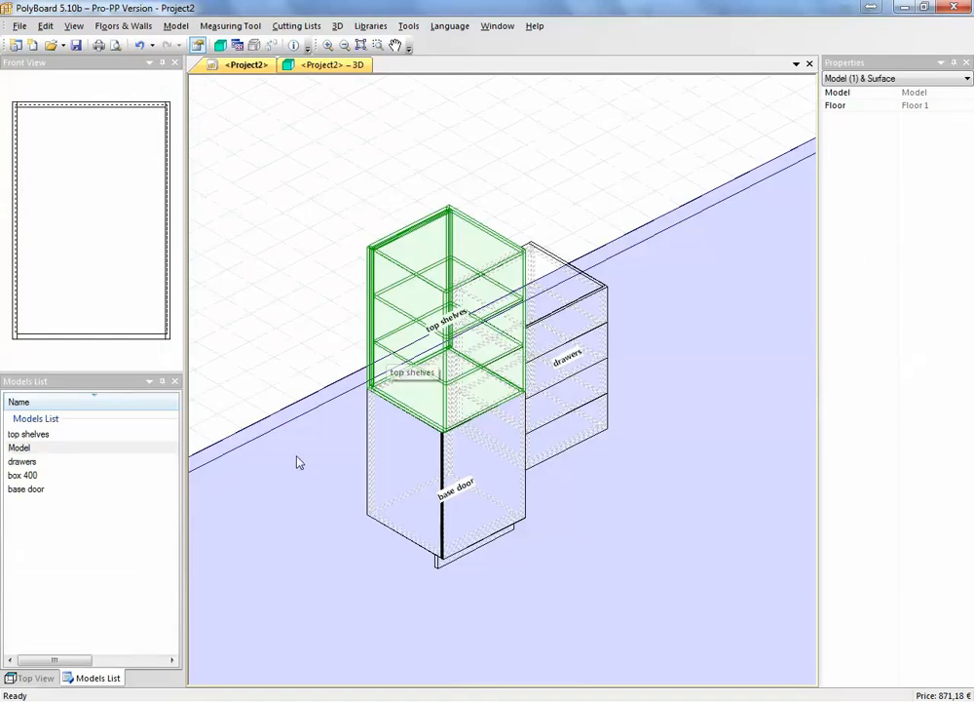
pyautogui.click(22, 477)
pyautogui.moveTo(22, 477); pyautogui.dragTo(536, 538)
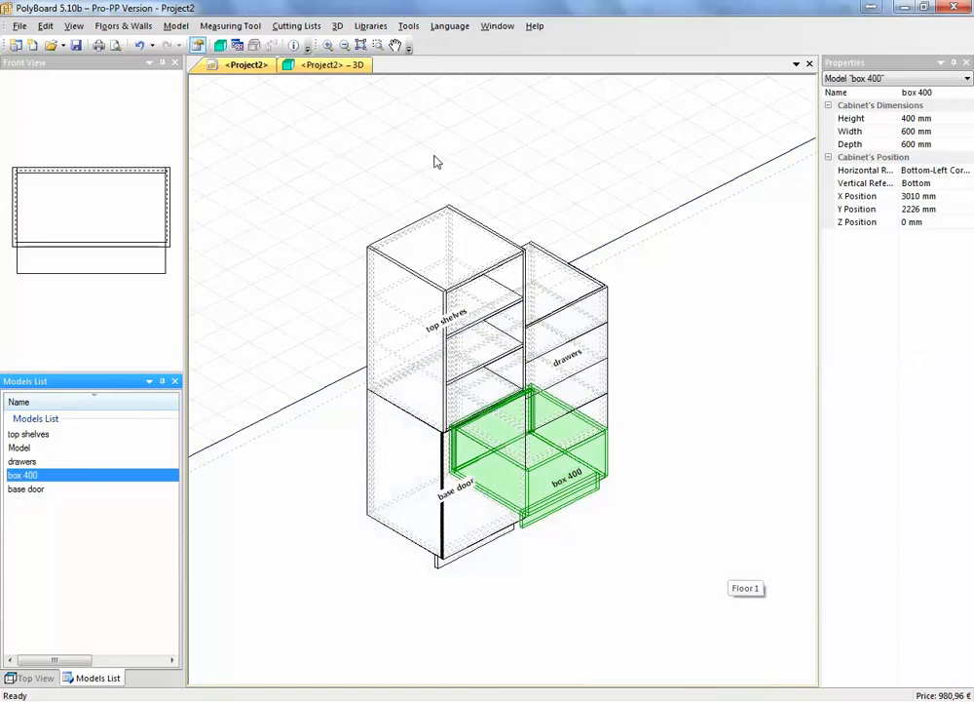
# Inspect the box 400 cabinet under the drawers in the 3D view from both sides and close up
pyautogui.click(329, 64)
pyautogui.moveTo(582, 391); pyautogui.dragTo(217, 450)
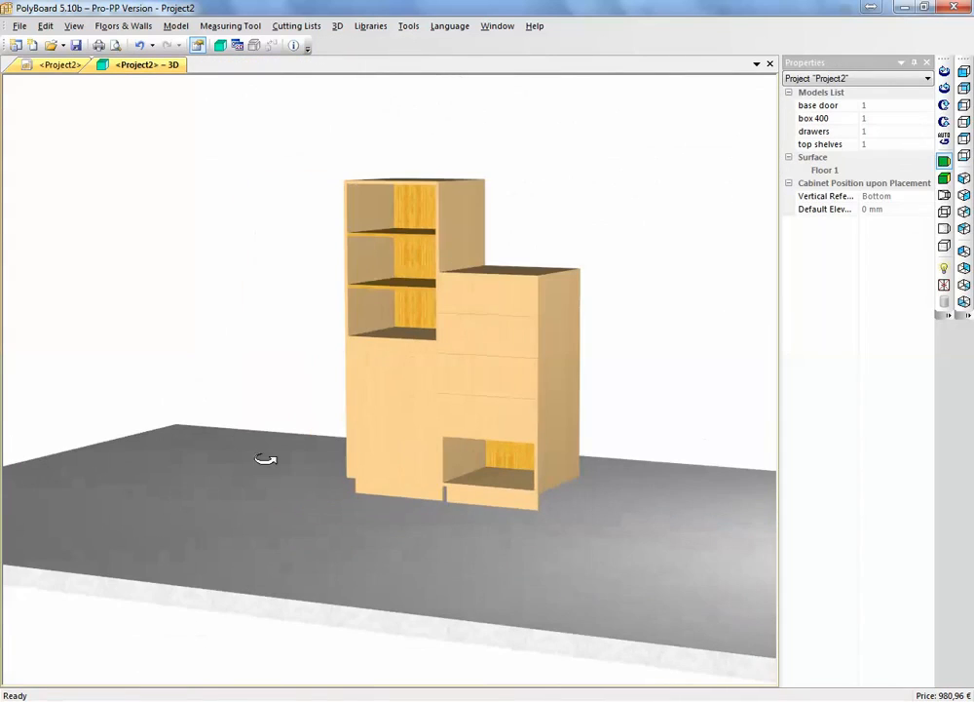
pyautogui.moveTo(561, 522); pyautogui.dragTo(655, 565)
pyautogui.moveTo(554, 468); pyautogui.dragTo(441, 514)
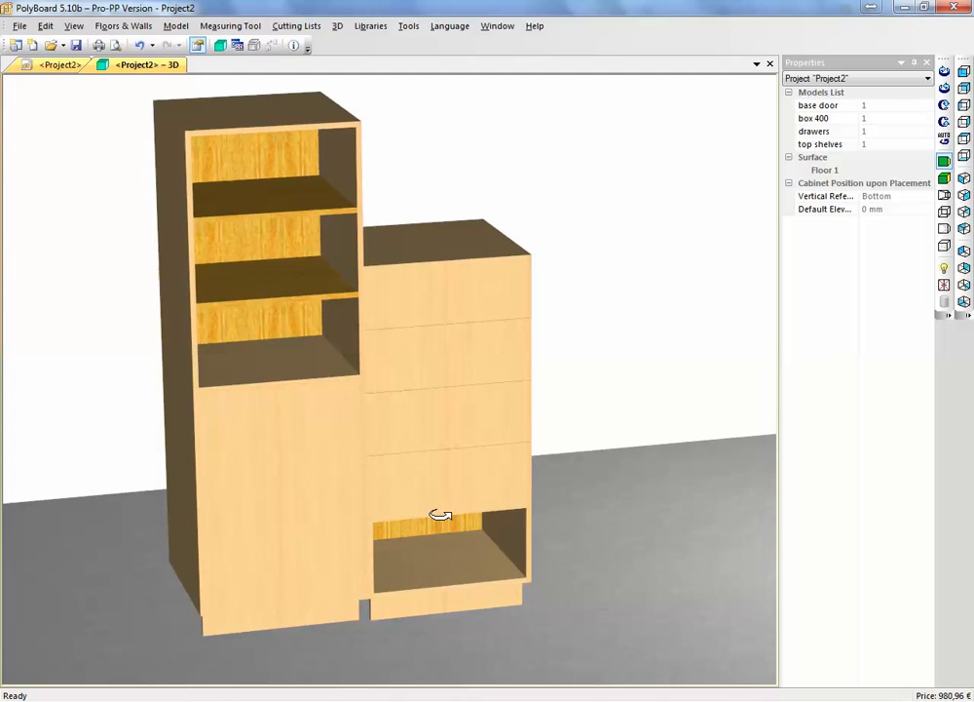
pyautogui.moveTo(441, 515); pyautogui.dragTo(432, 482)
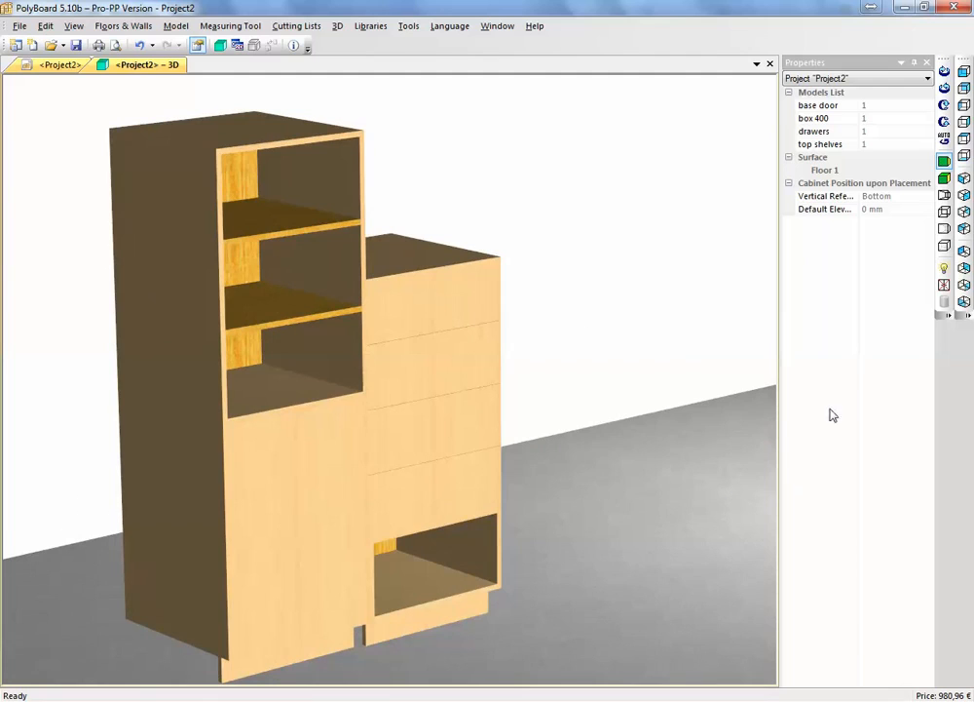
# Show the doors and drawers opened in the 3D view and examine the cabinet assembly from both sides
pyautogui.click(943, 285)
pyautogui.moveTo(672, 539); pyautogui.dragTo(516, 527)
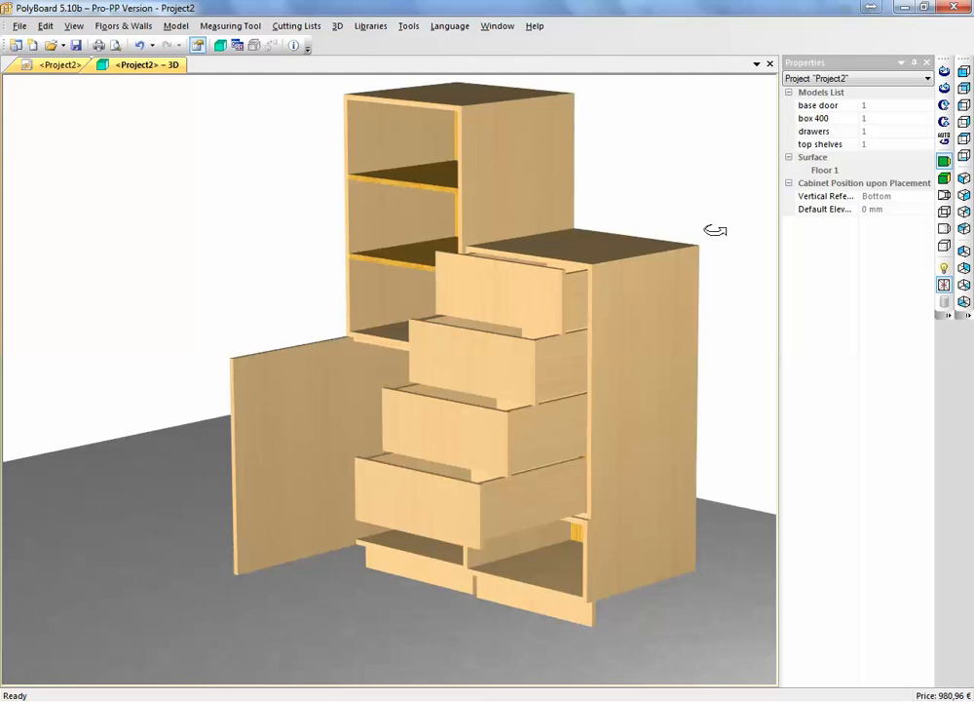
pyautogui.moveTo(715, 230); pyautogui.dragTo(740, 401)
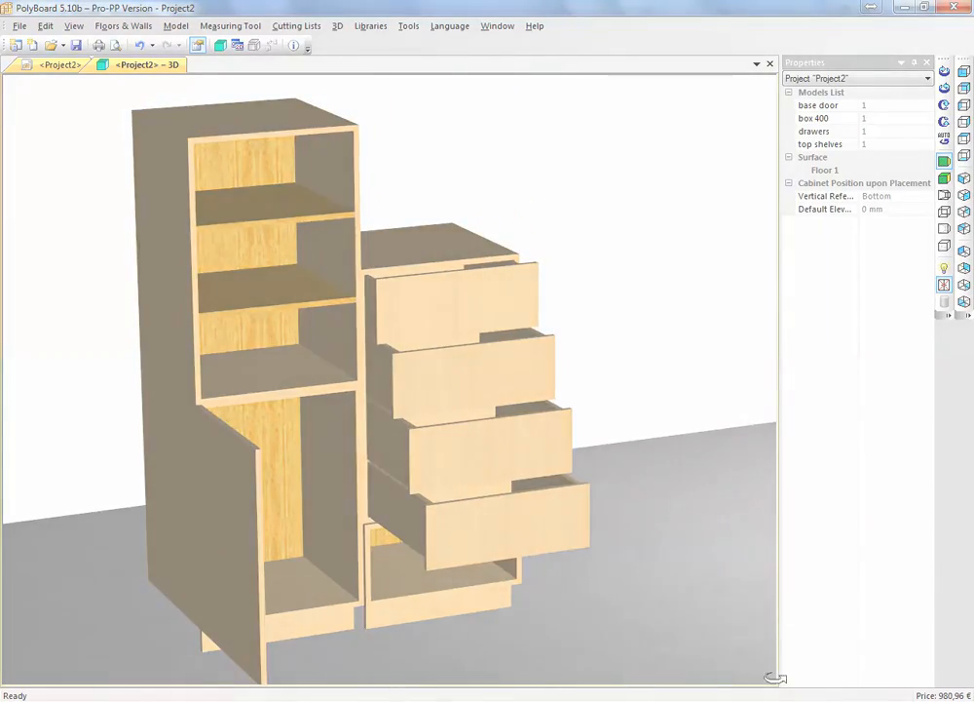